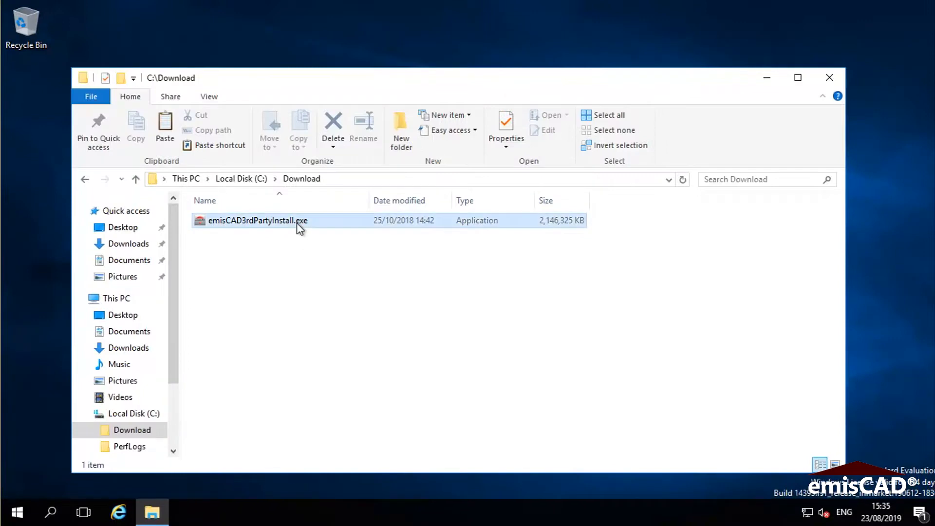
- Extract emisCAD3rdPartyInstall.exe with 7-Zip into its own emisCAD3rdPartyInstall folder
right_click(297, 223)
mouse_move(337, 295)
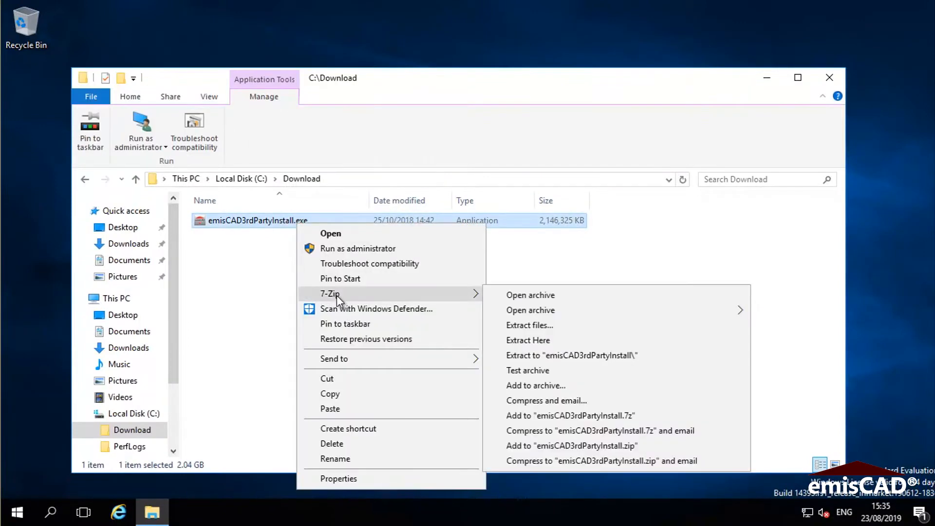
click(556, 354)
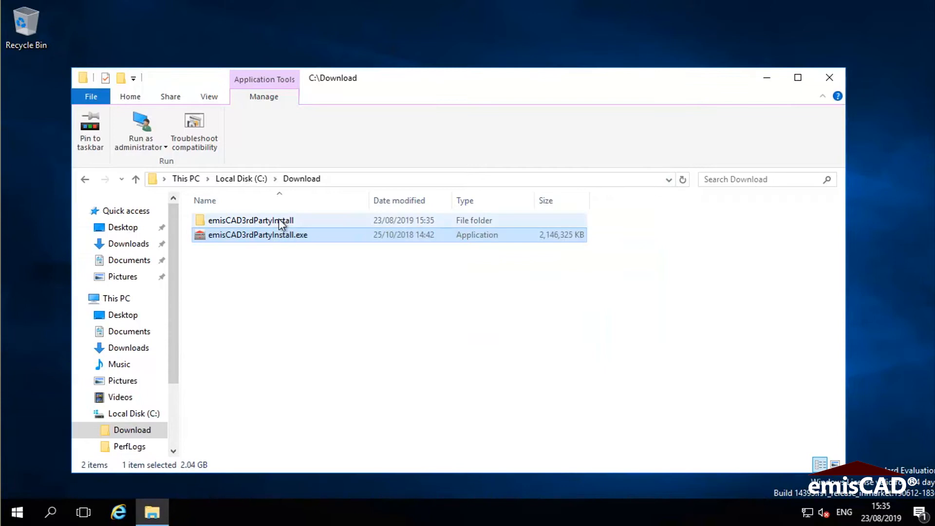
- Open the emisCAD3rdParty subfolder inside the extracted emisCAD3rdPartyInstall folder and maximize the window
click(280, 221)
double_click(280, 221)
click(239, 234)
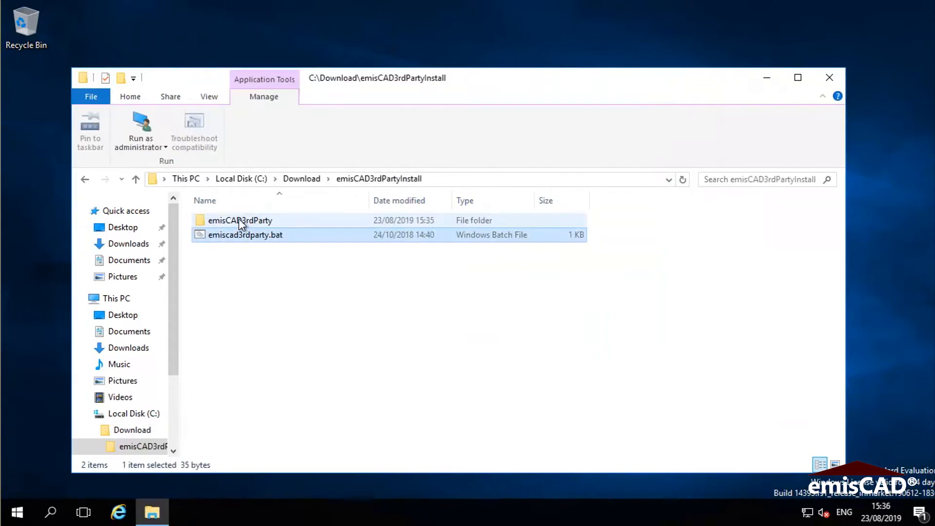
double_click(239, 219)
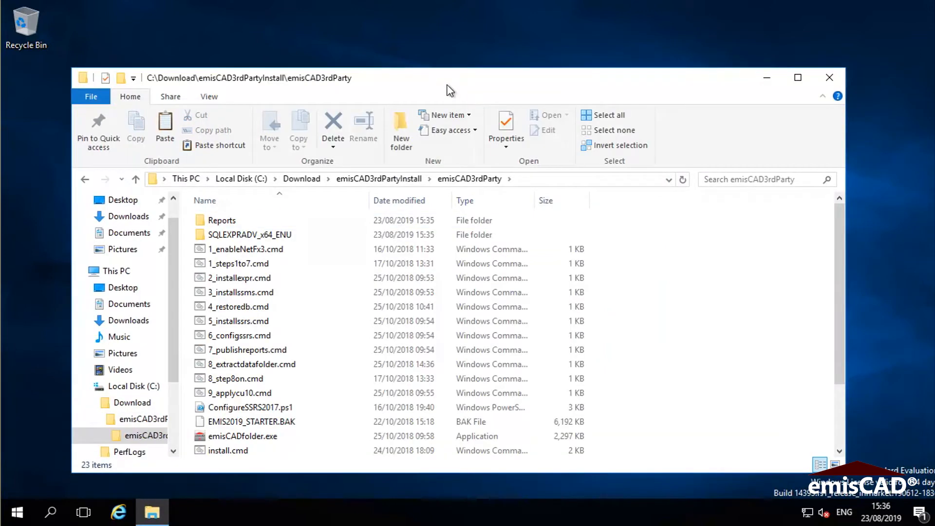
double_click(447, 86)
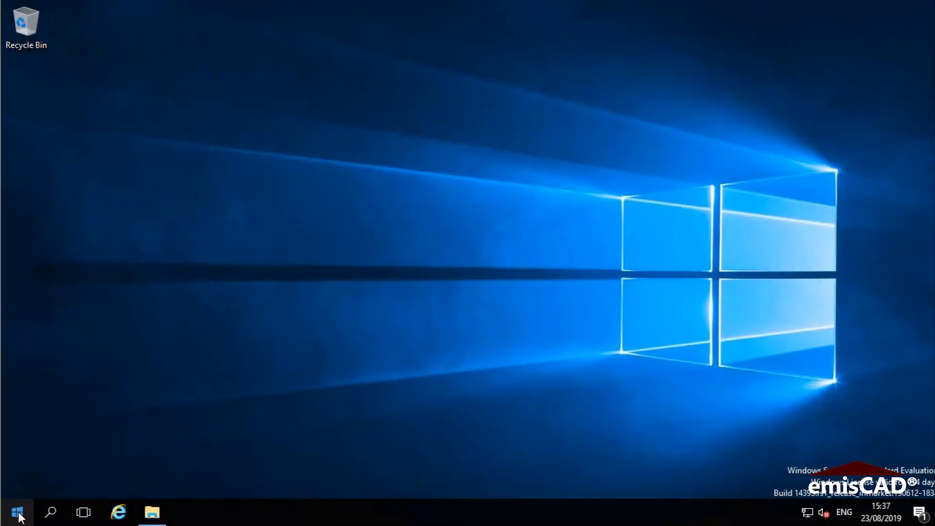
- Open Programs and Features in Control Panel and start turning Windows features on or off
click(19, 513)
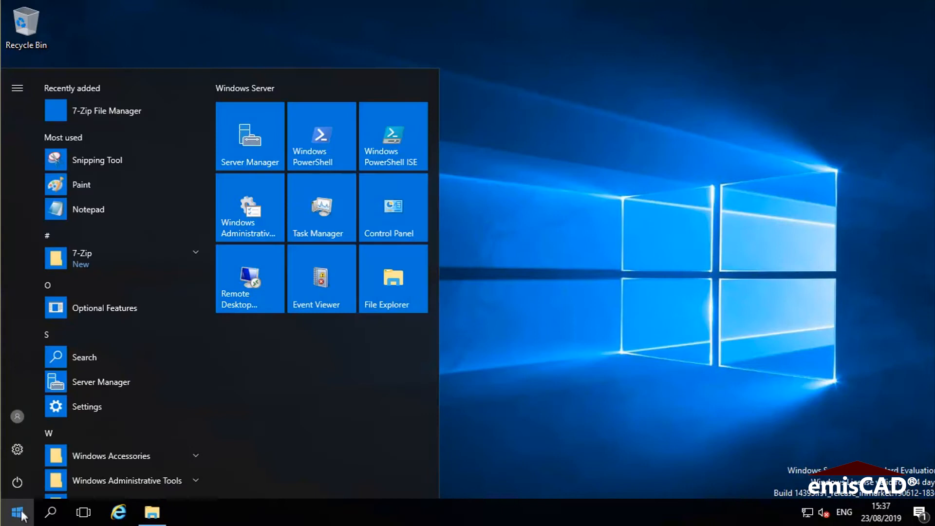
text(control)
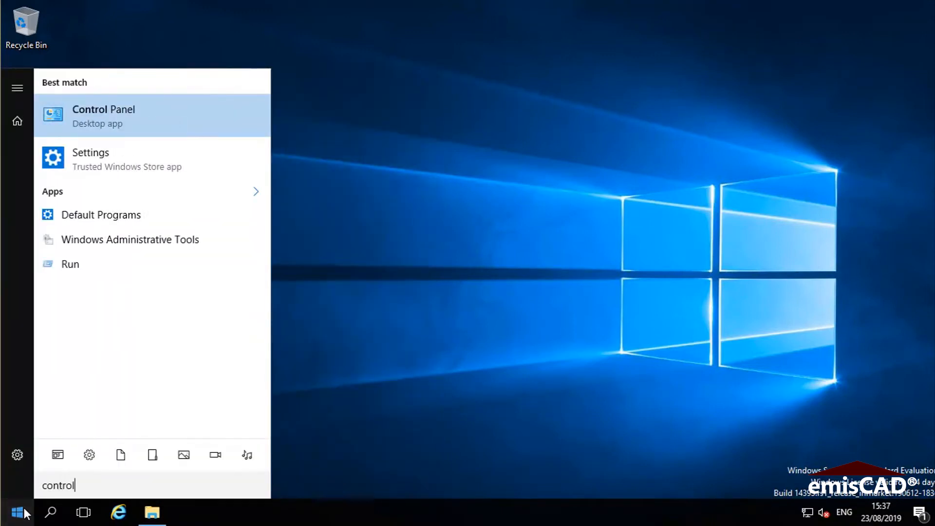
key(Return)
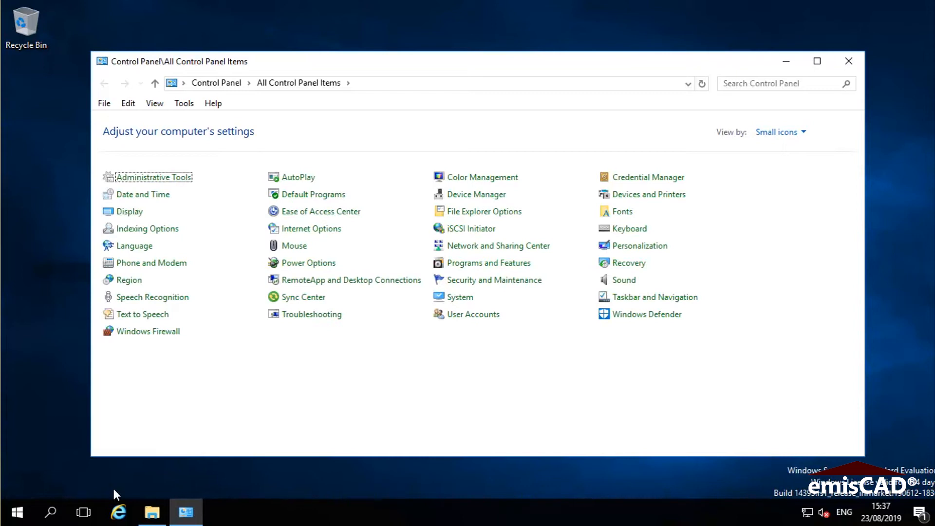
click(479, 263)
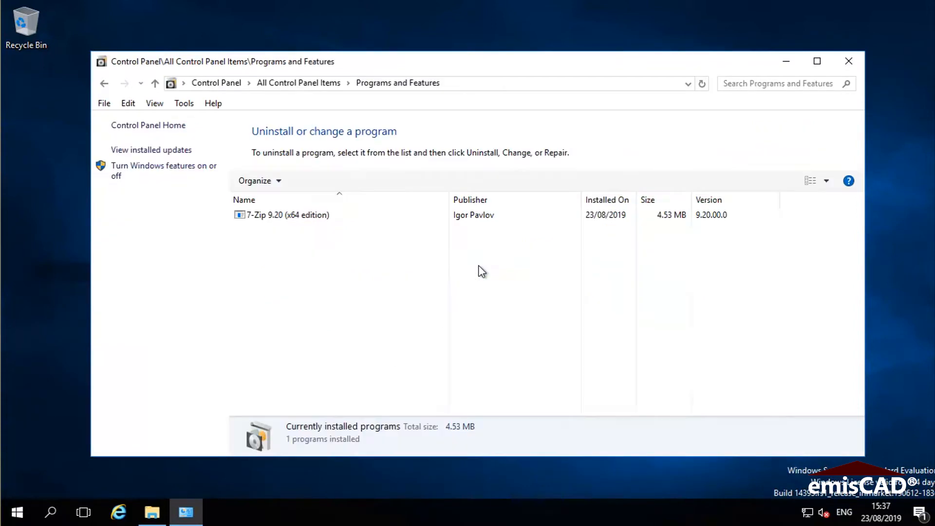
click(177, 171)
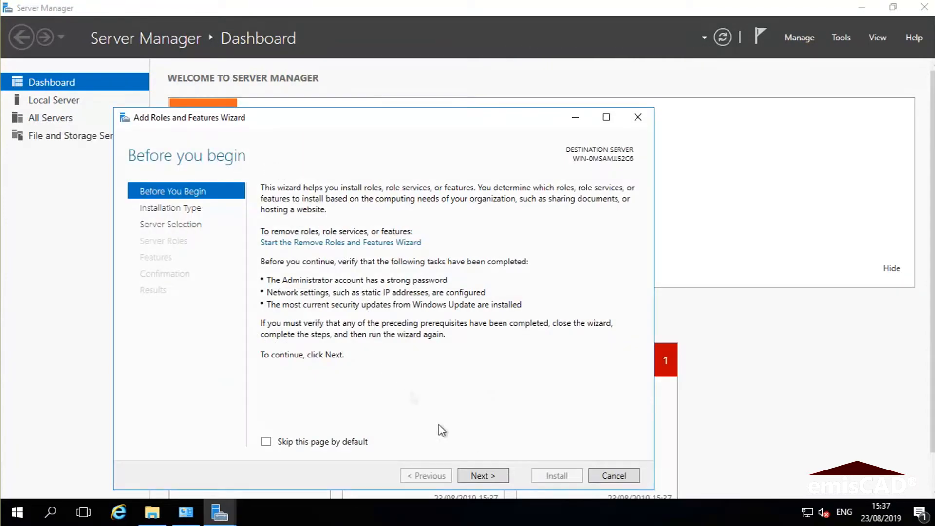
- Install .NET Framework 3.5 Features on the local server, keeping the default installation type, destination server and roles
click(483, 477)
click(485, 477)
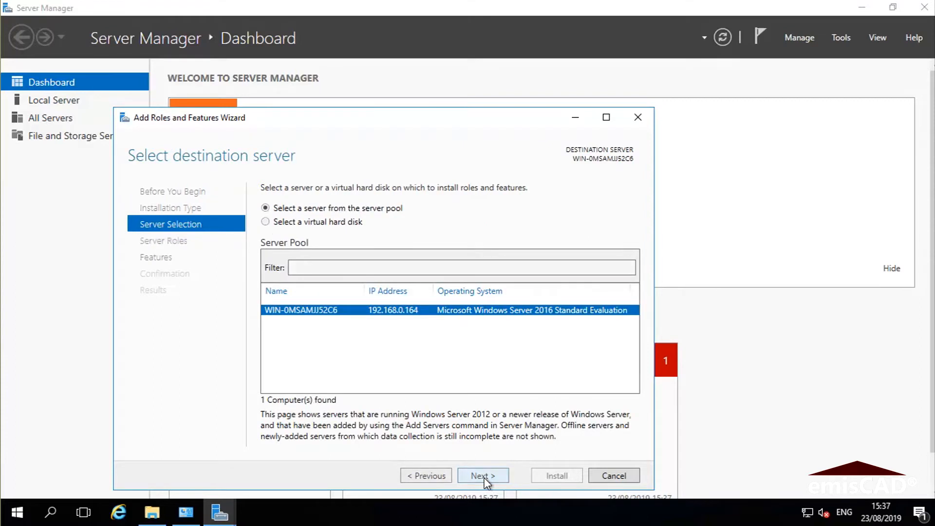
click(485, 477)
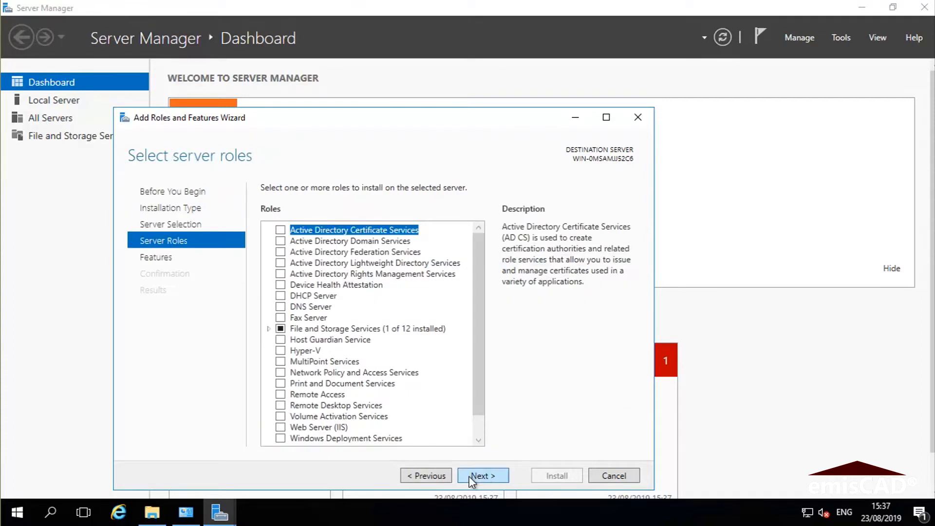
click(471, 479)
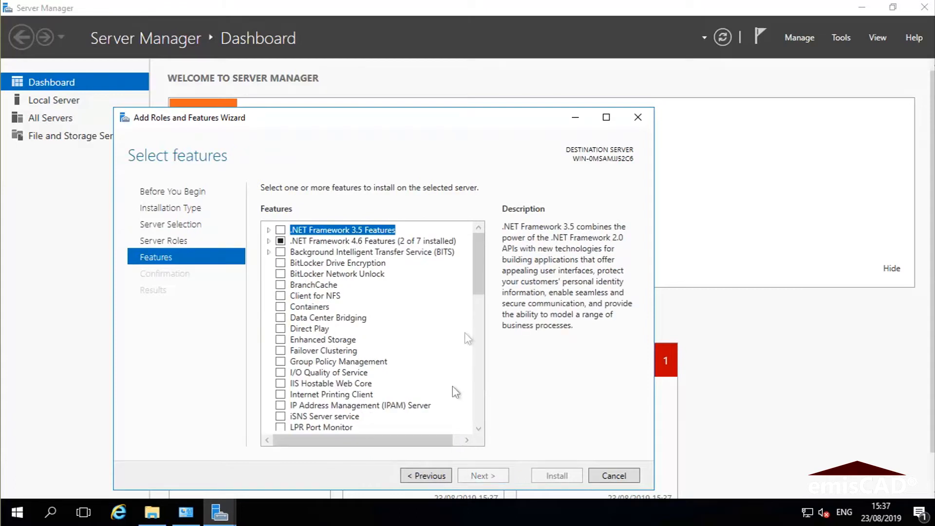
click(280, 231)
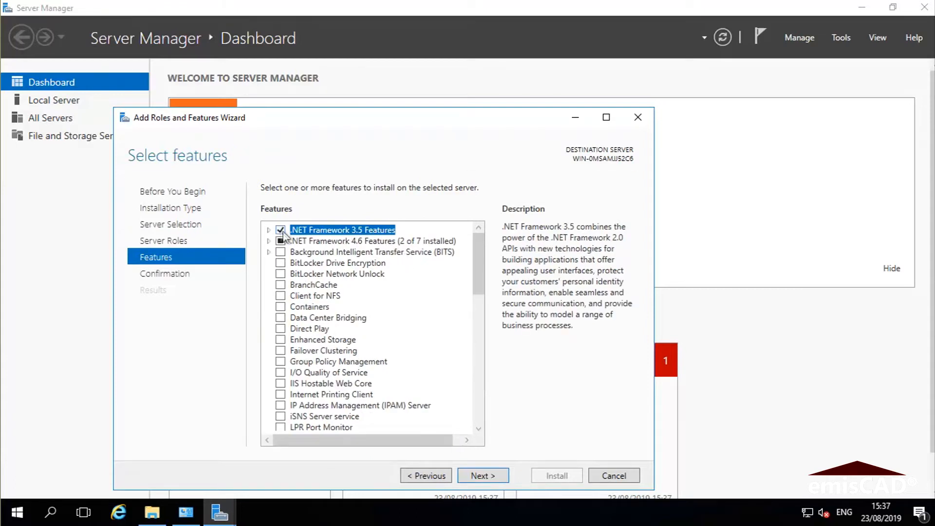
click(481, 477)
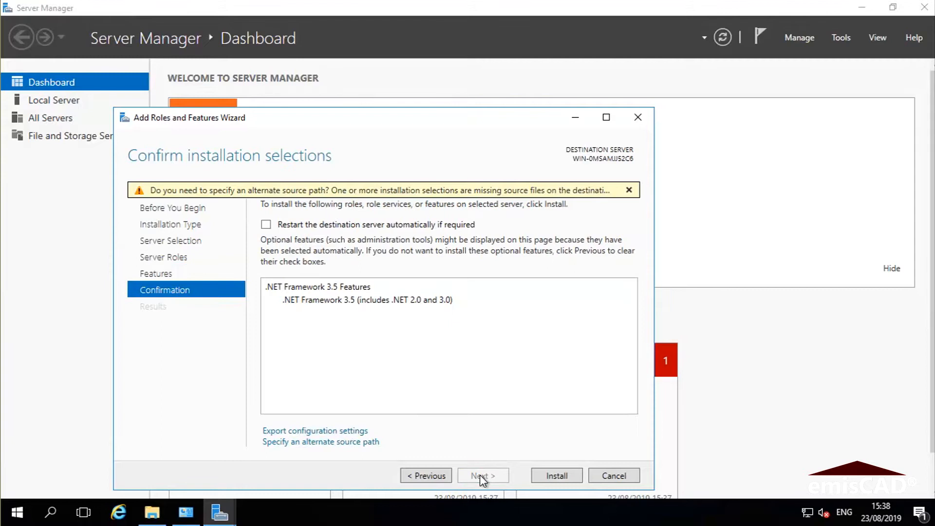
click(539, 476)
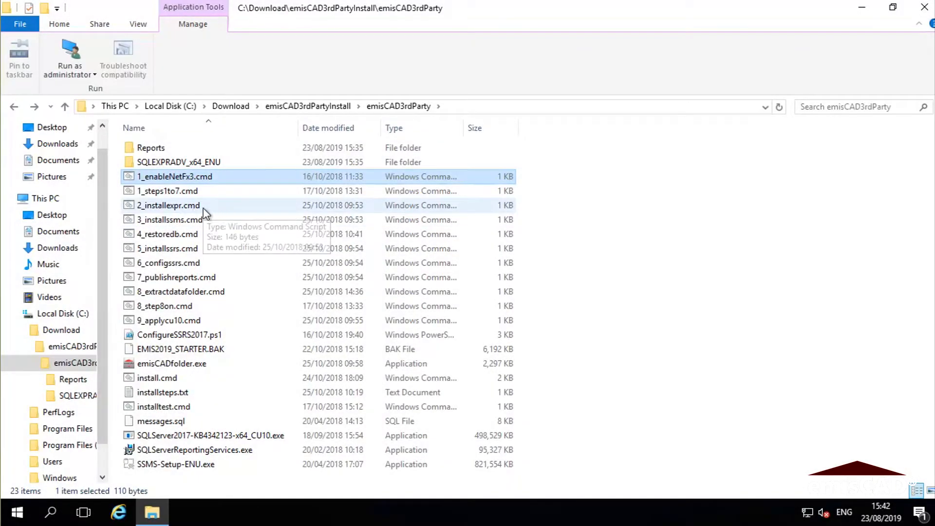
- Inspect 2_installexpr.cmd in Notepad, highlighting the emisCadConfigurationfile.ini reference in its setup command, and close the file
click(203, 209)
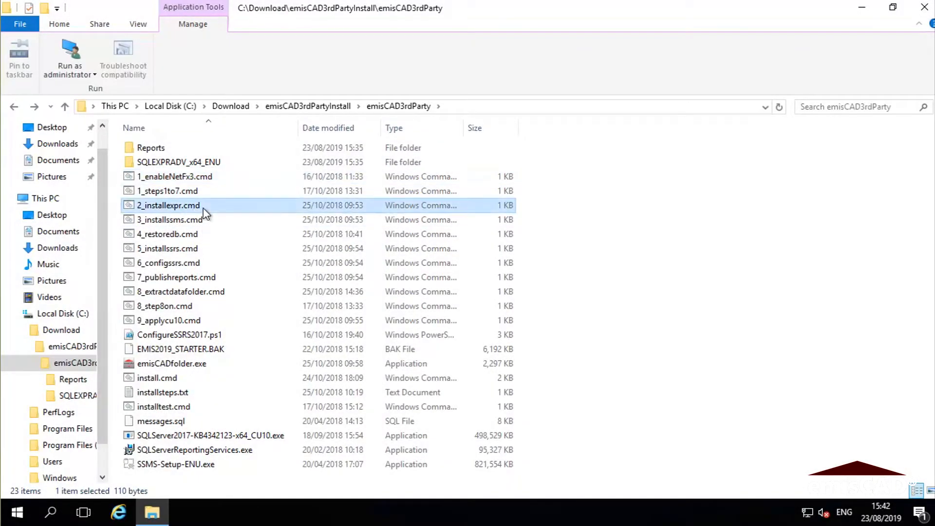
right_click(203, 208)
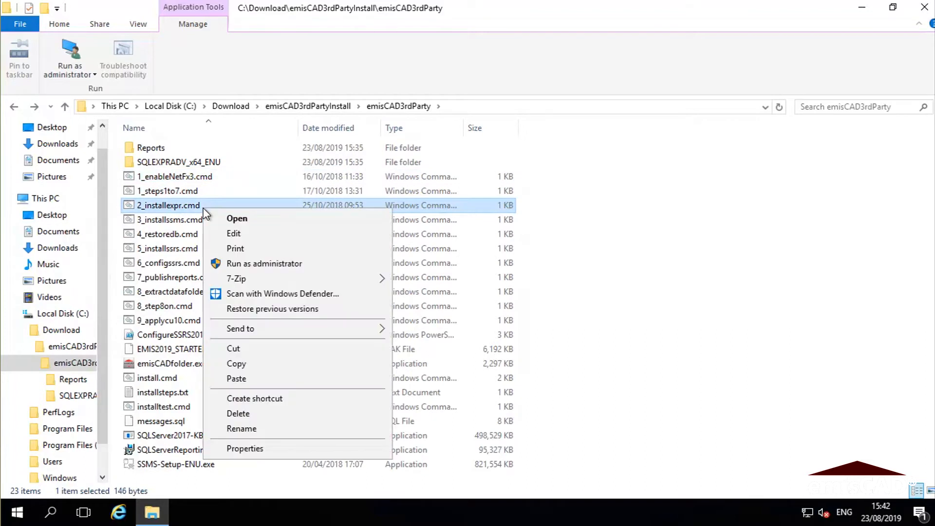
click(244, 234)
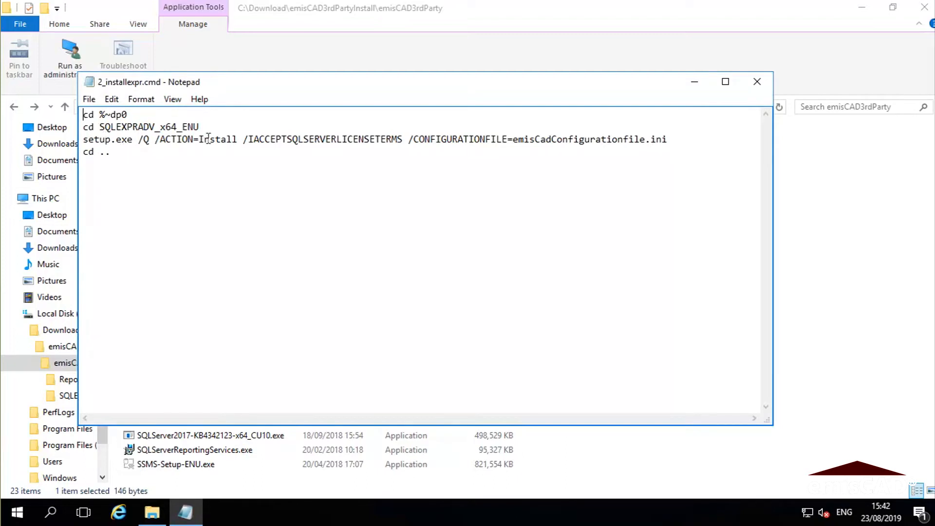
drag(512, 141, 670, 140)
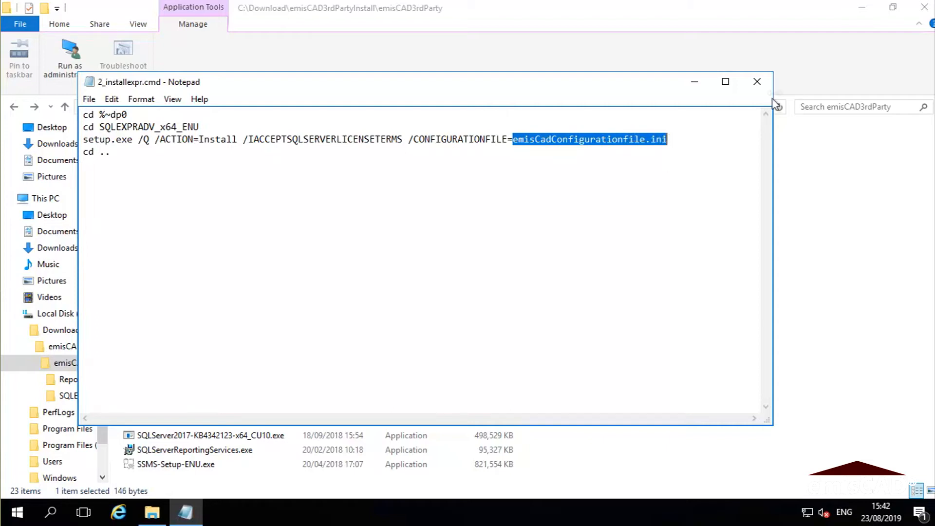
click(757, 84)
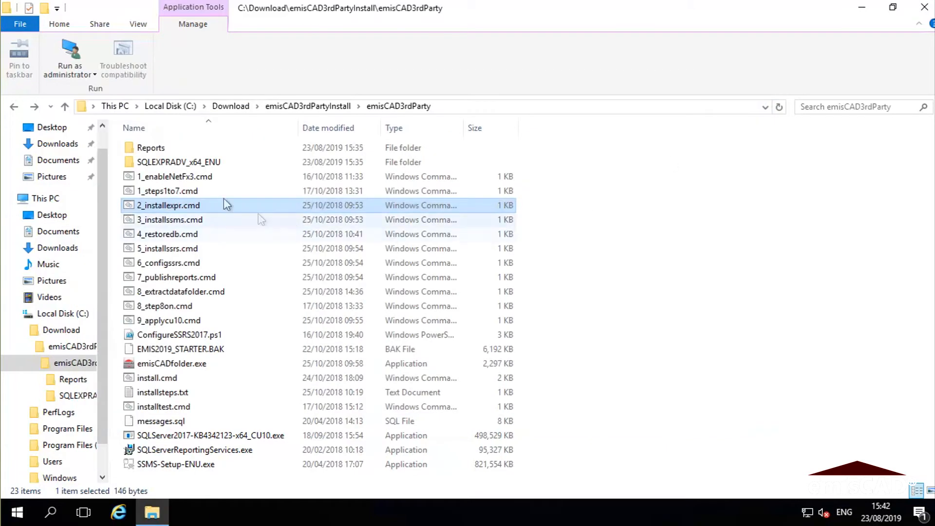
- Open emisCadConfigurationFile.ini from the SQLEXPRADV_x64_ENU folder in a maximized Notepad window
double_click(181, 163)
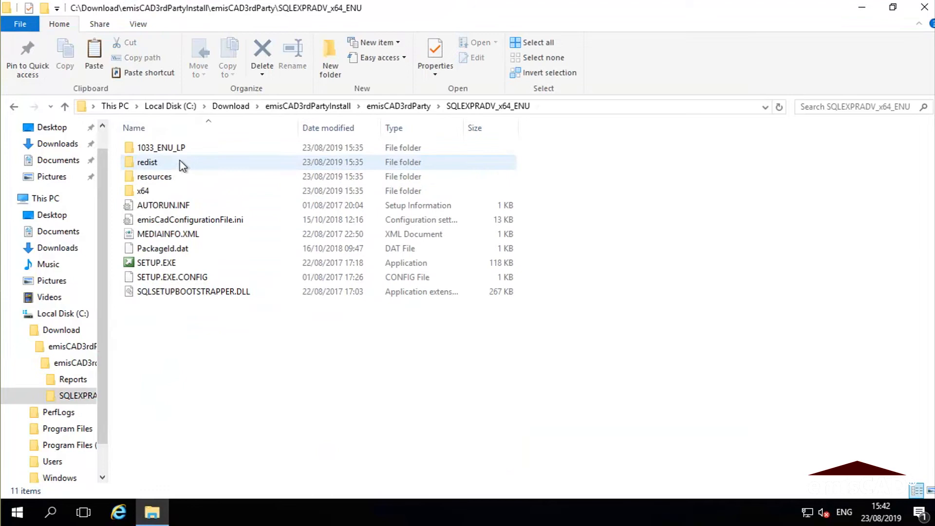
click(196, 222)
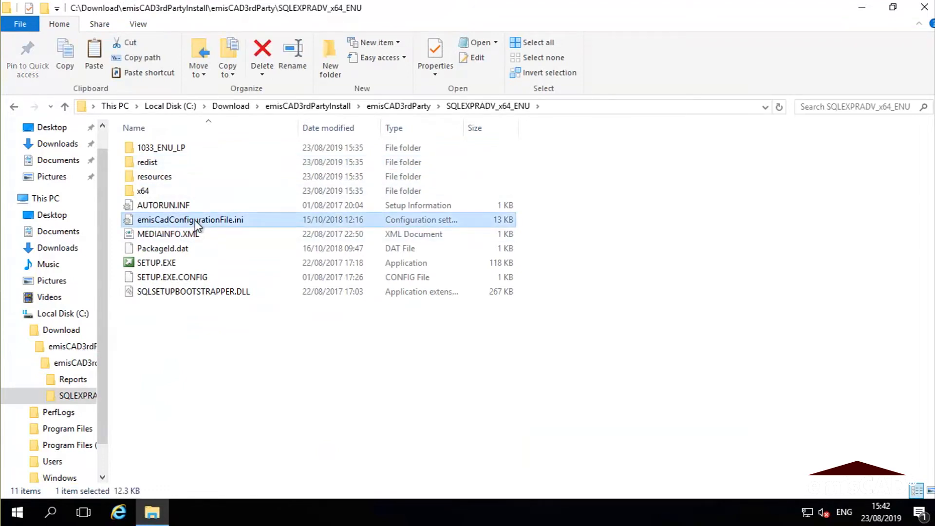
right_click(196, 225)
click(225, 260)
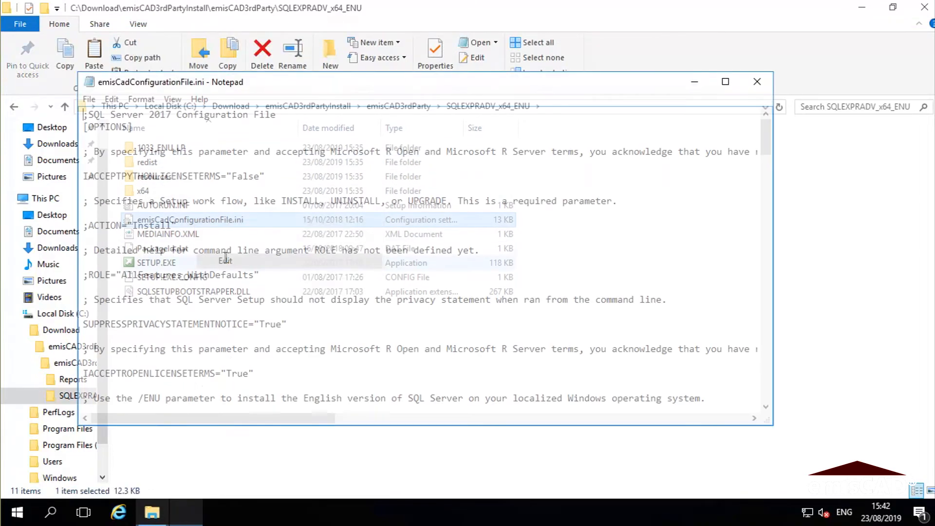
double_click(352, 78)
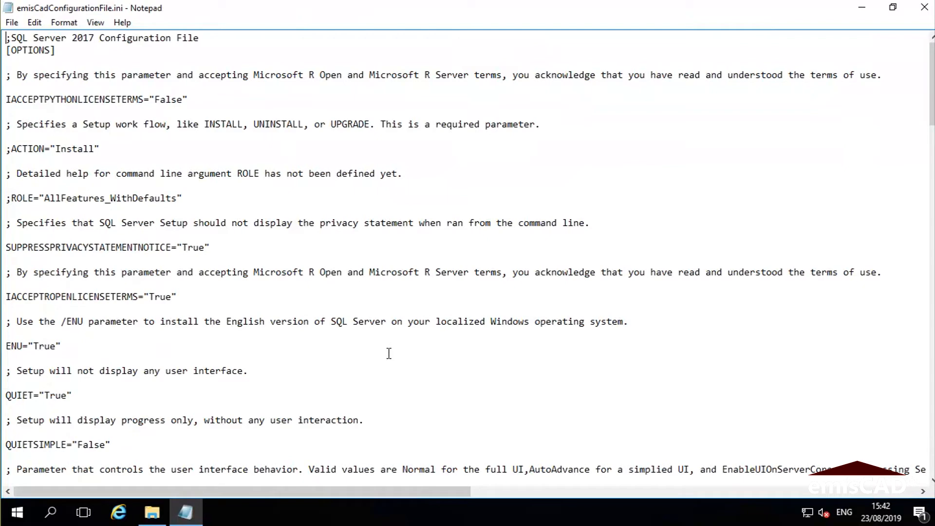
- Review the SQL Server setup options in the configuration file and highlight the whole FEATURES line
scroll(388, 358, down, 4)
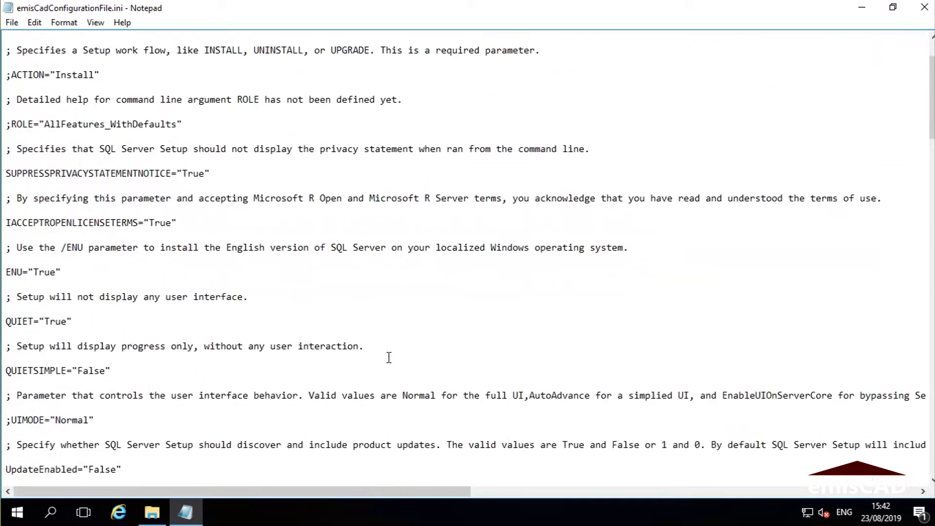
scroll(390, 358, down, 2)
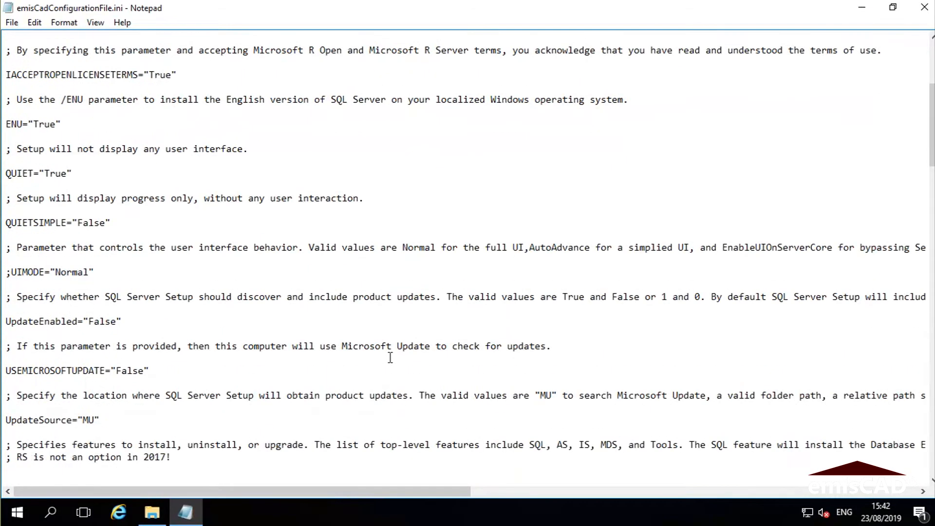
scroll(390, 358, down, 1)
scroll(390, 357, down, 2)
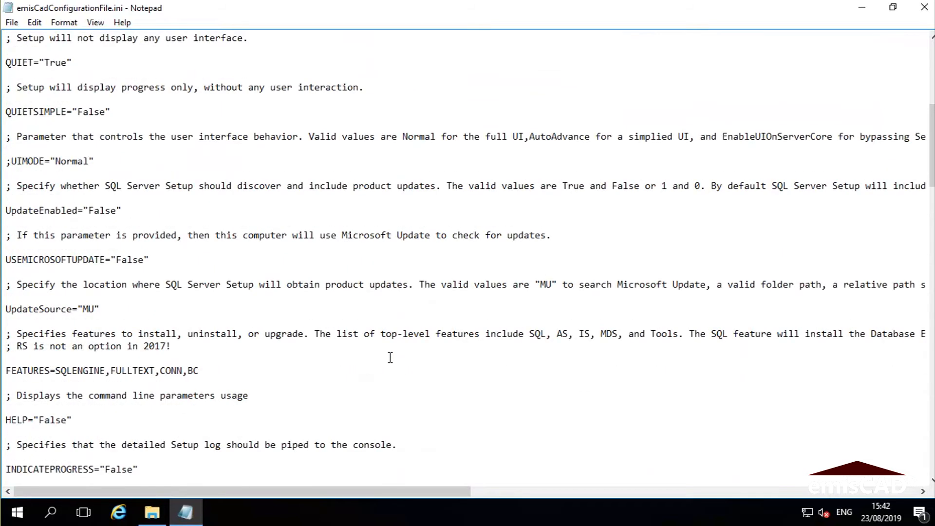
scroll(390, 358, down, 1)
scroll(392, 356, down, 1)
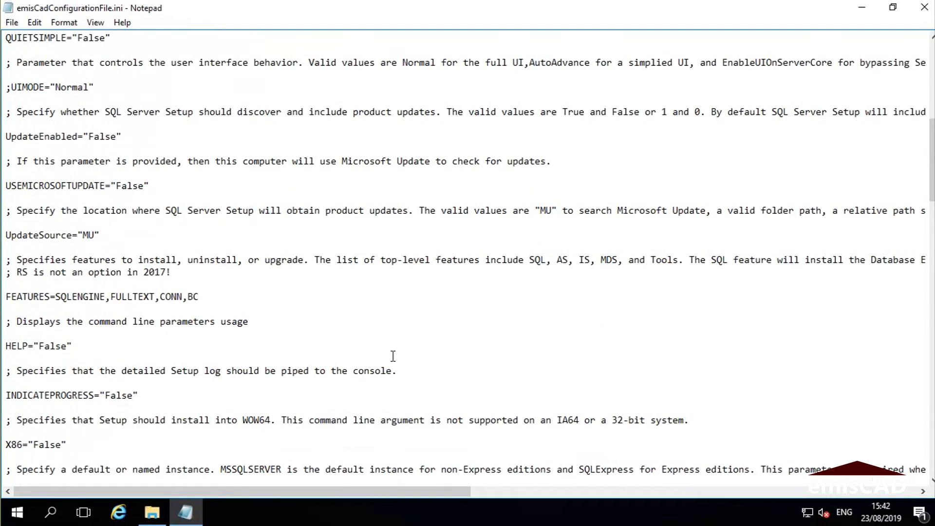
scroll(393, 356, down, 1)
scroll(393, 356, down, 1)
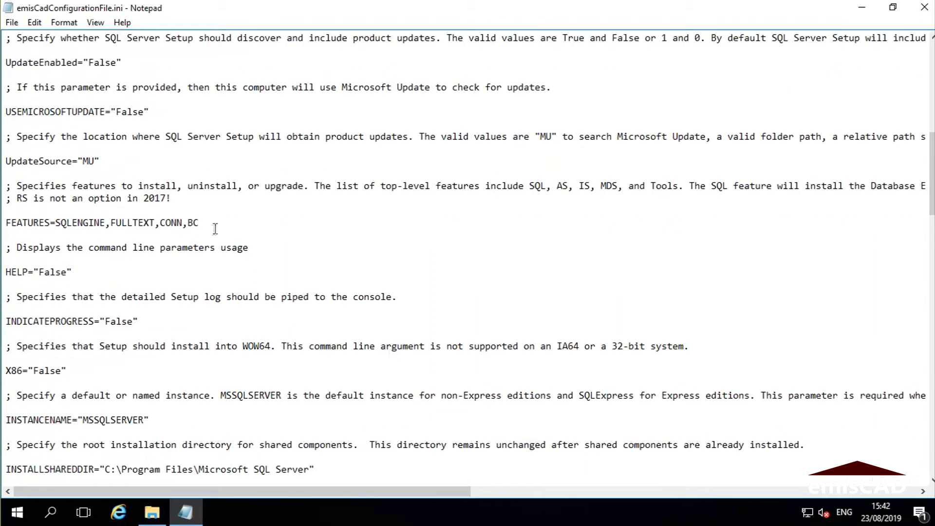
drag(205, 223, 5, 225)
- Review the instance, directory, service account and startup settings in the configuration file and highlight the SQLCOLLATION value Latin1_General_CI_AS
scroll(280, 285, down, 2)
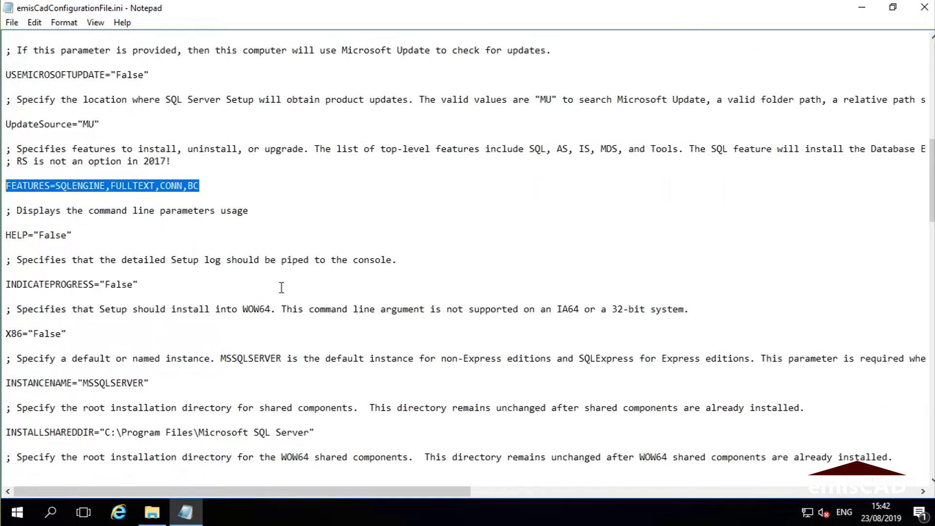
scroll(282, 287, down, 3)
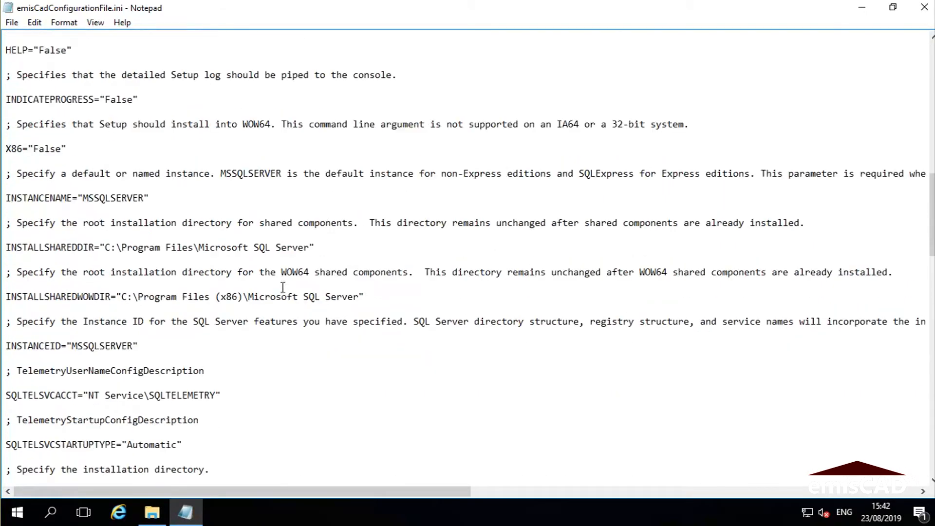
scroll(285, 287, down, 1)
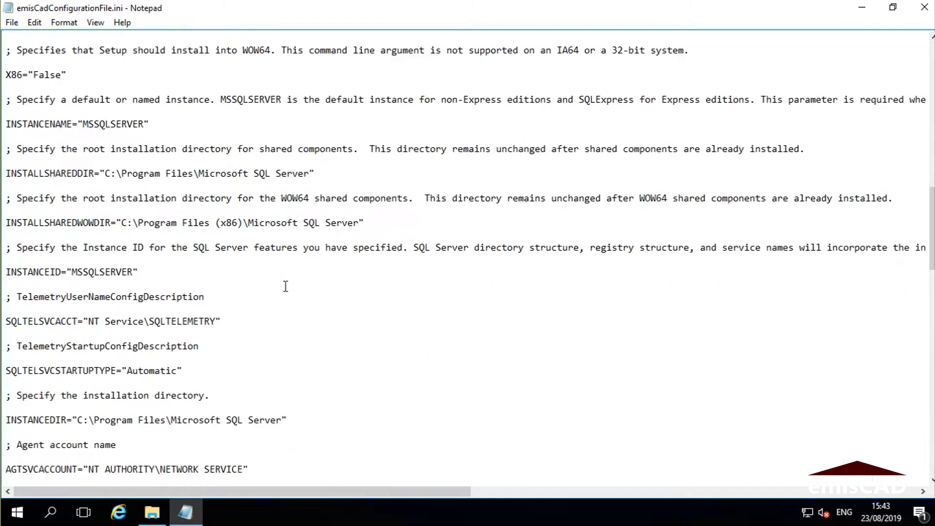
scroll(286, 286, down, 1)
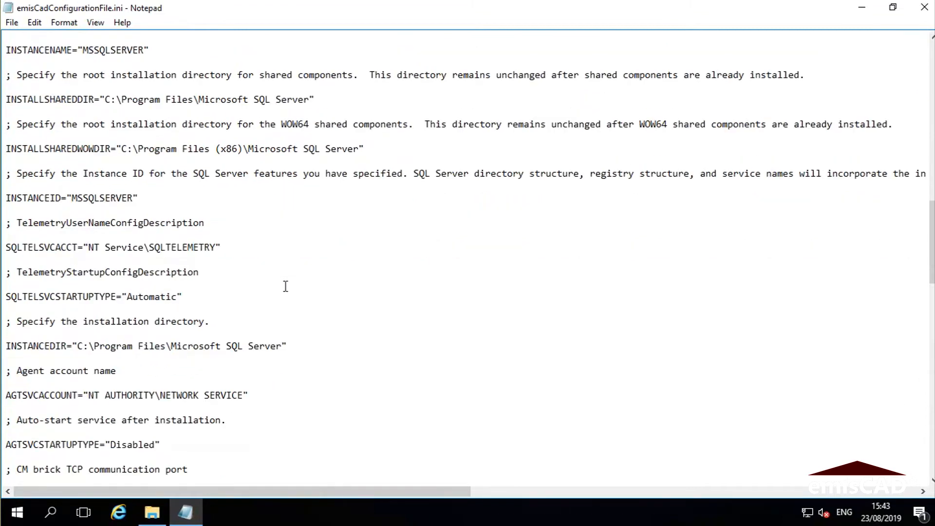
scroll(286, 286, down, 2)
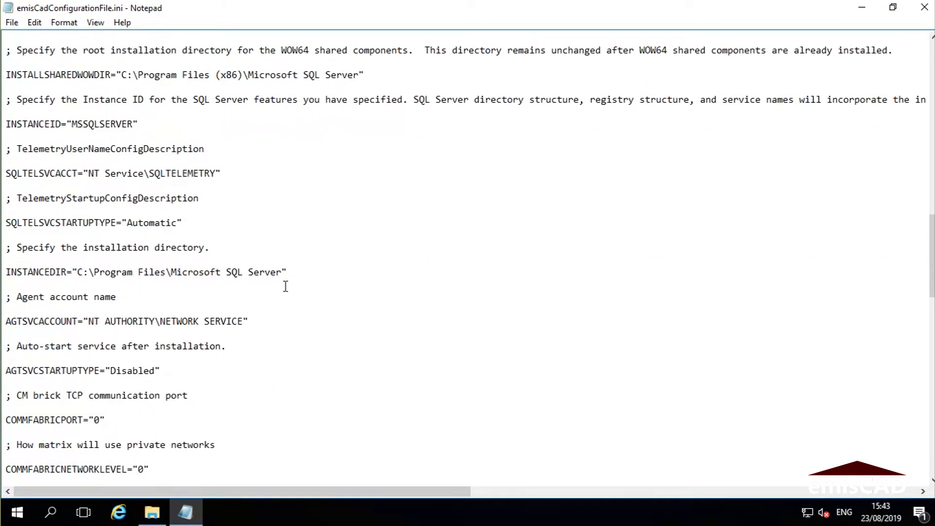
scroll(285, 286, down, 3)
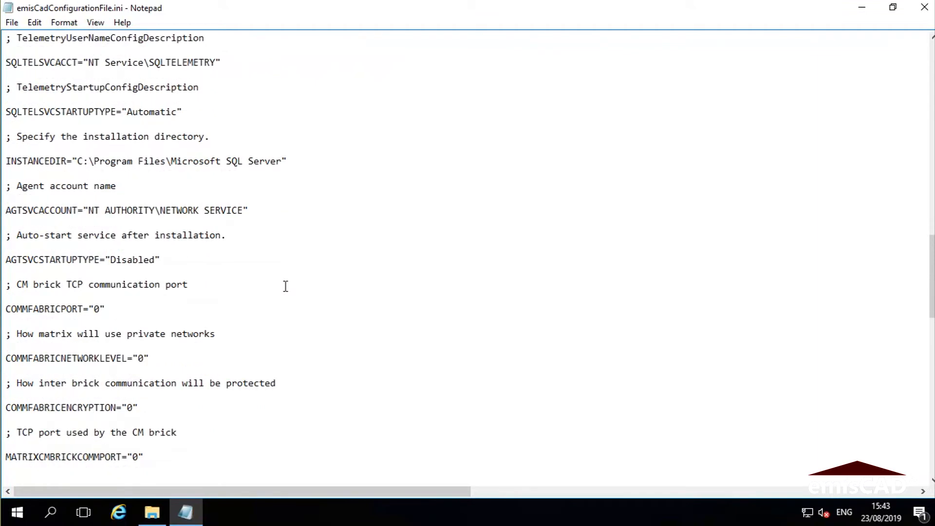
scroll(285, 286, down, 3)
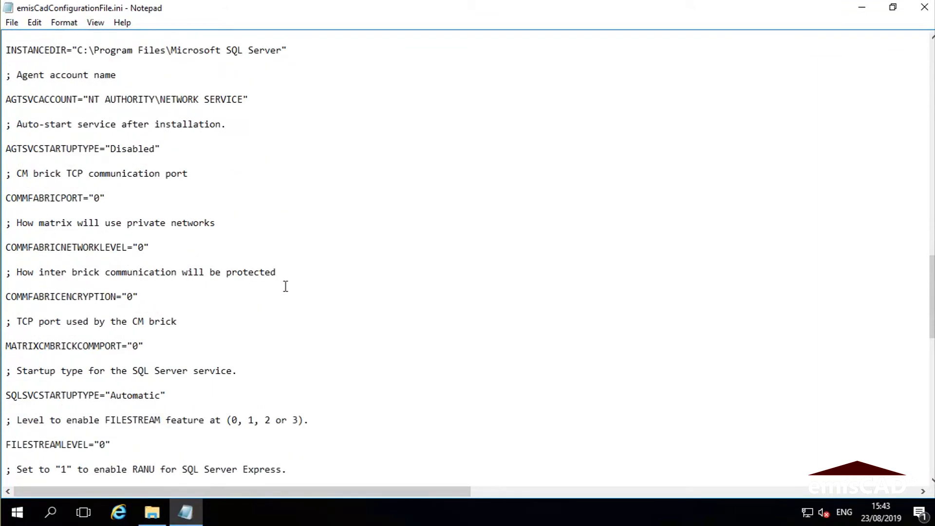
scroll(286, 286, down, 3)
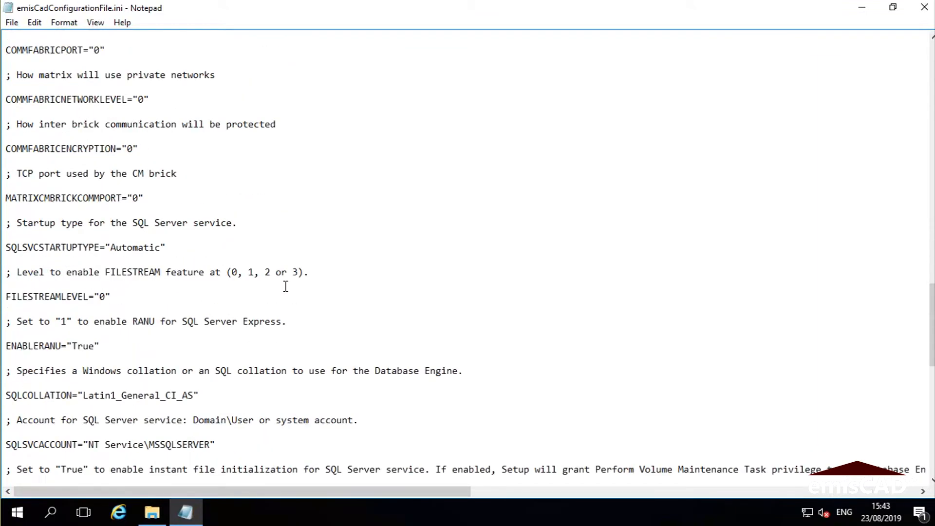
scroll(285, 286, down, 2)
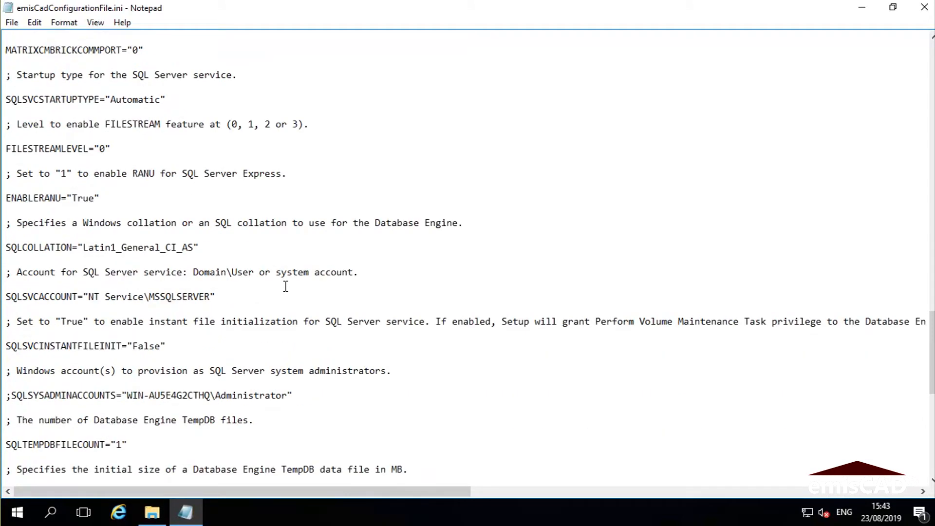
drag(192, 251, 89, 250)
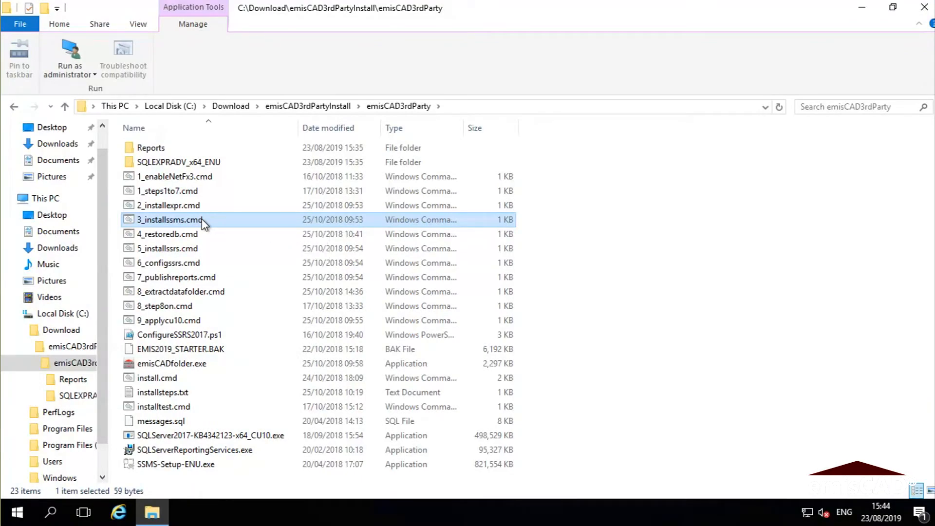
- Inspect the SSMS setup command in 3_installssms.cmd with Notepad, close it, and select SSMS-Setup-ENU.exe in the folder
right_click(201, 218)
click(229, 242)
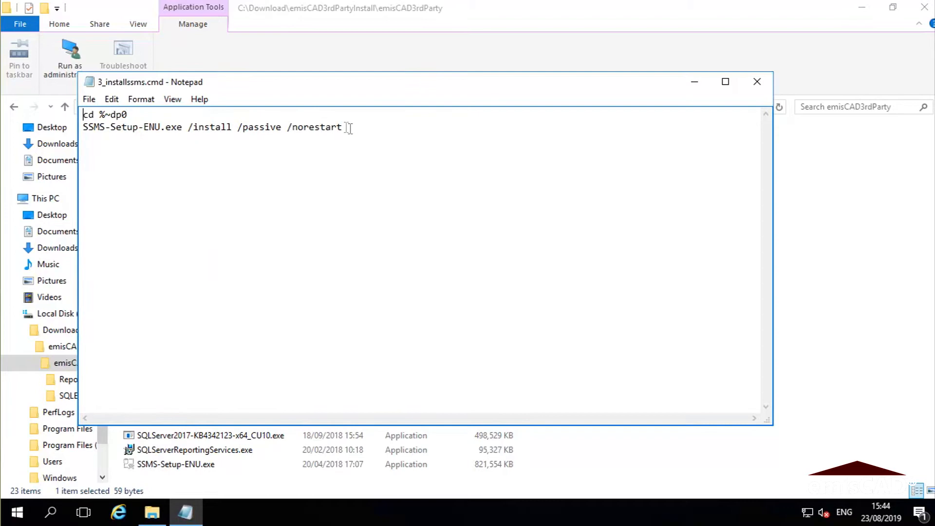
click(760, 85)
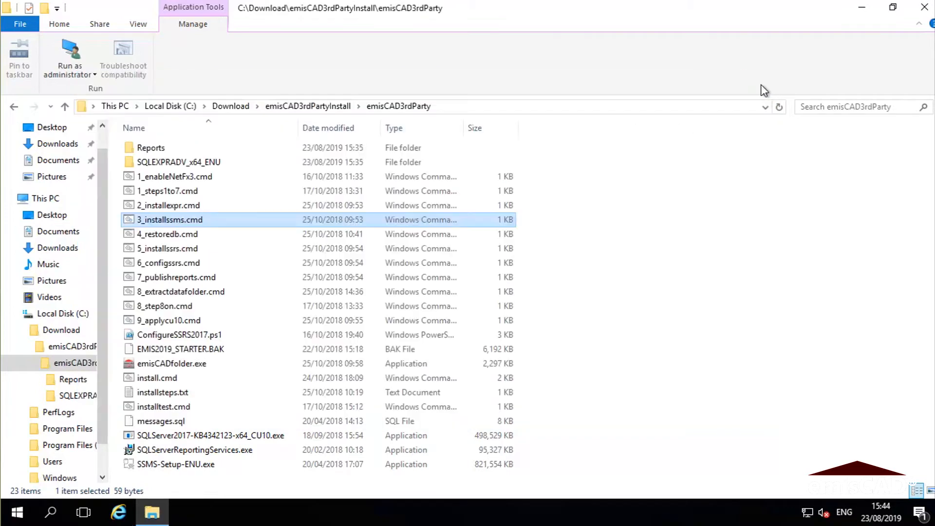
click(184, 467)
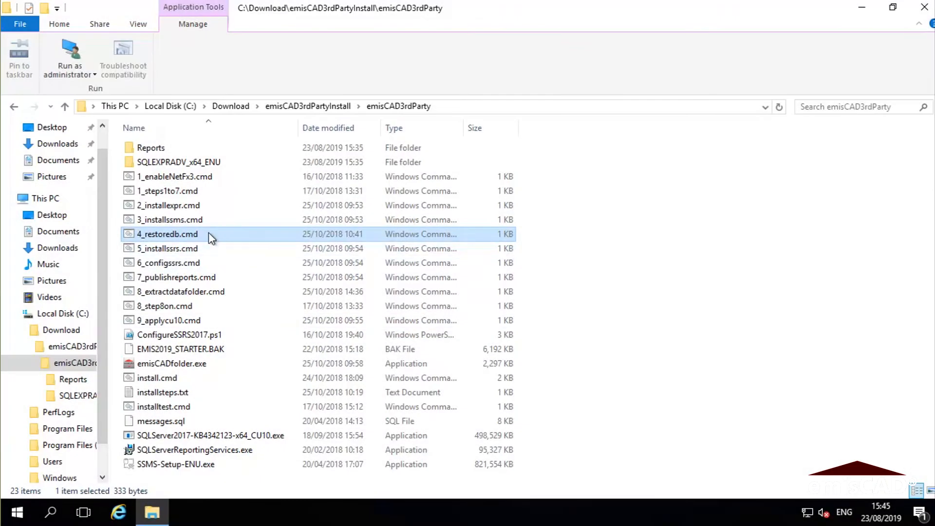
- Inspect 4_restoredb.cmd in Notepad, highlighting EMIS2019 and EMIS2019_STARTER.BAK in the restore command, then close it and select the backup file
right_click(209, 233)
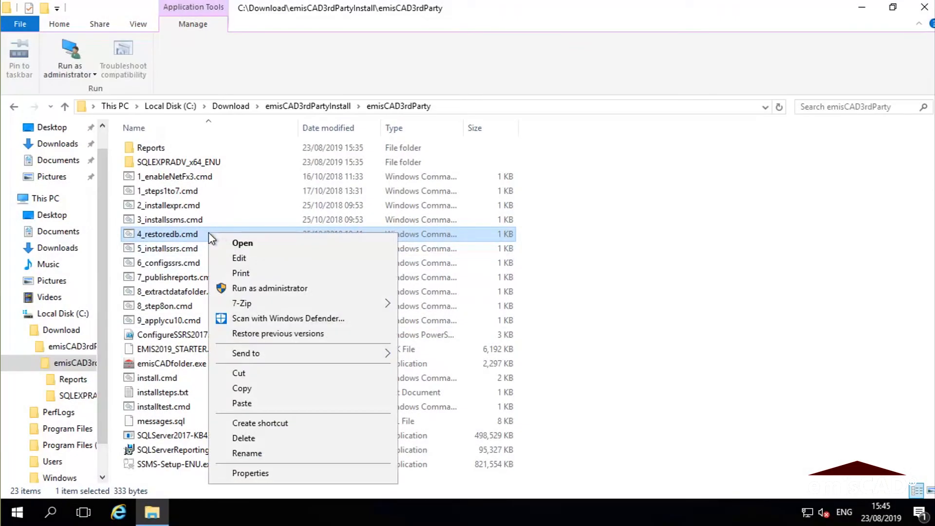
click(245, 258)
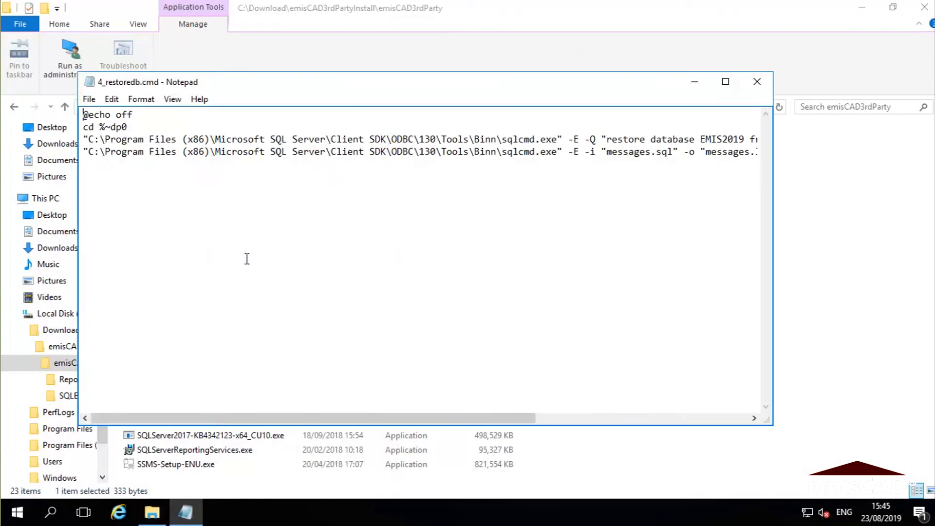
drag(233, 416, 479, 440)
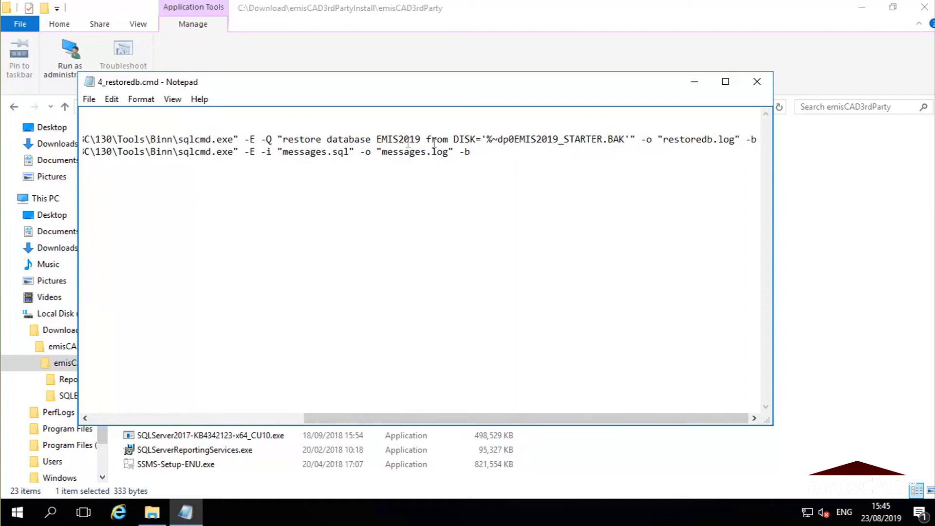
drag(377, 137, 418, 138)
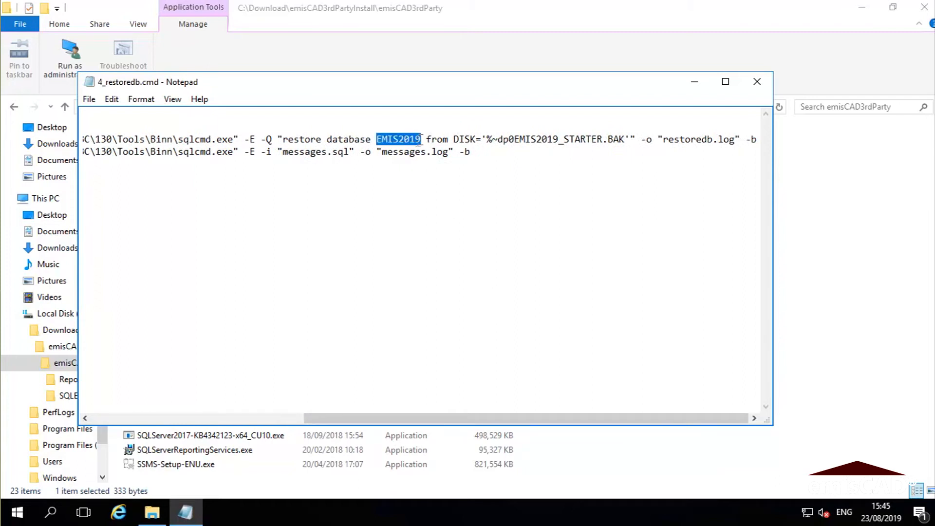
drag(515, 139, 627, 140)
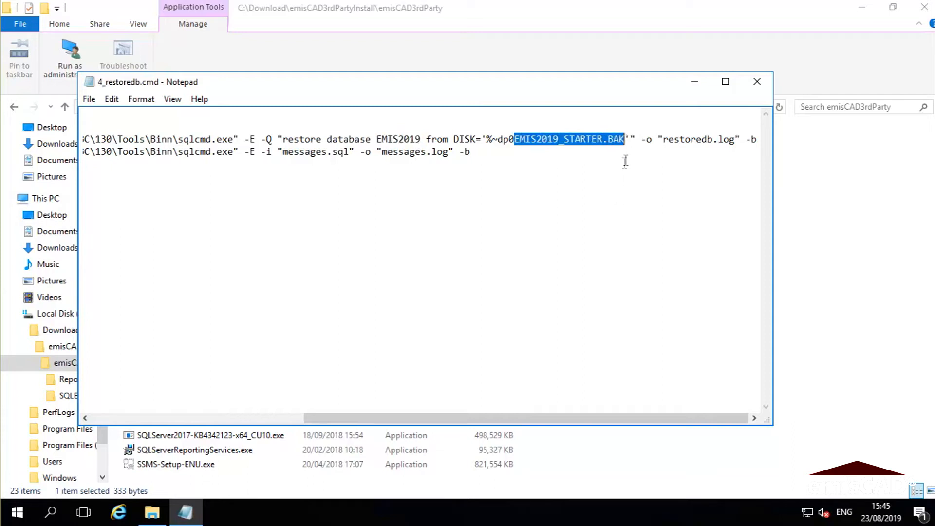
click(758, 83)
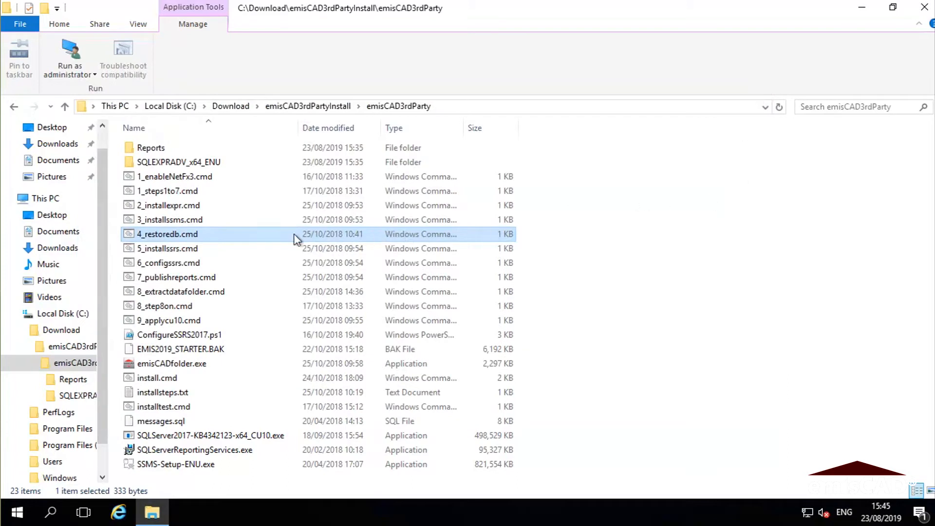
click(194, 349)
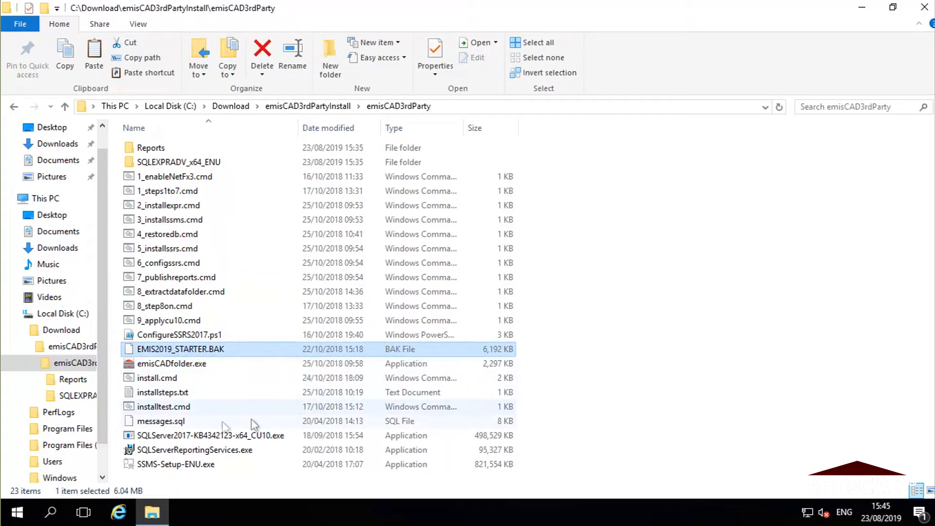
- Open messages.sql in Notepad, with Notepad set as the app always used for .sql files
click(173, 422)
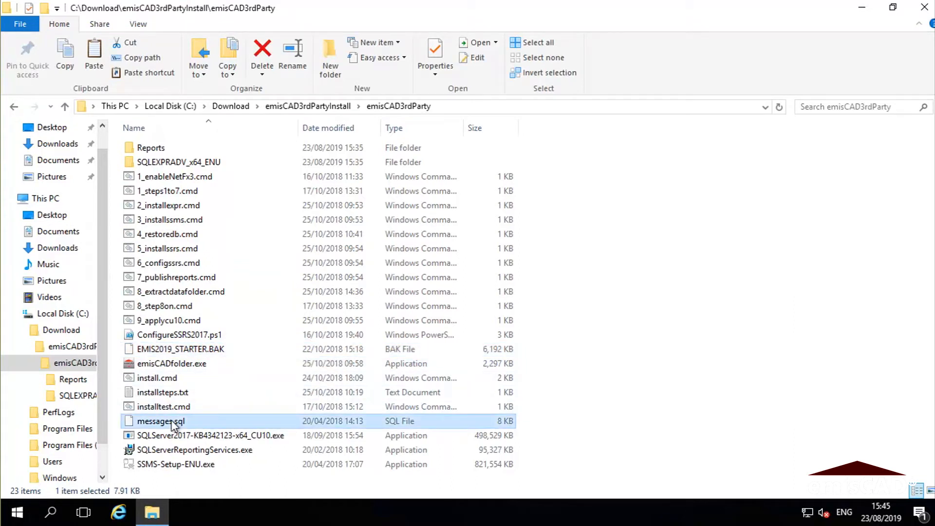
right_click(173, 423)
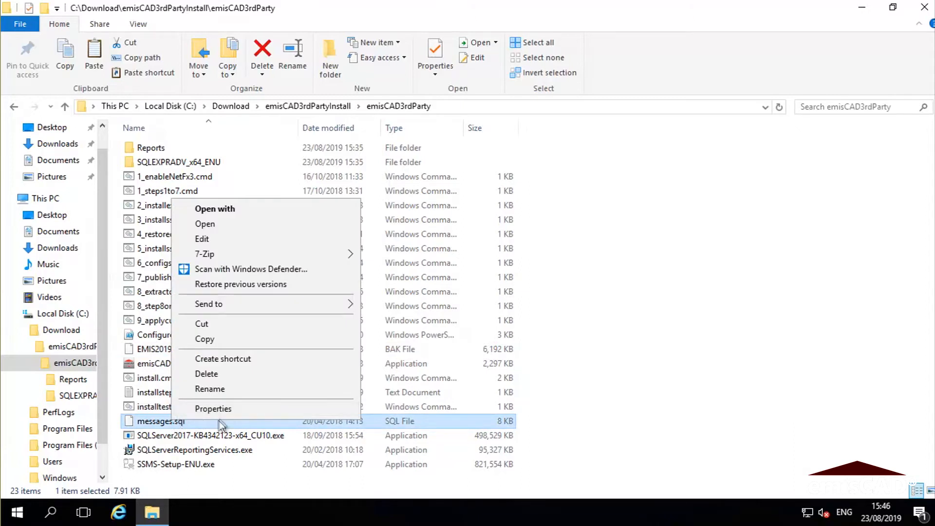
click(236, 209)
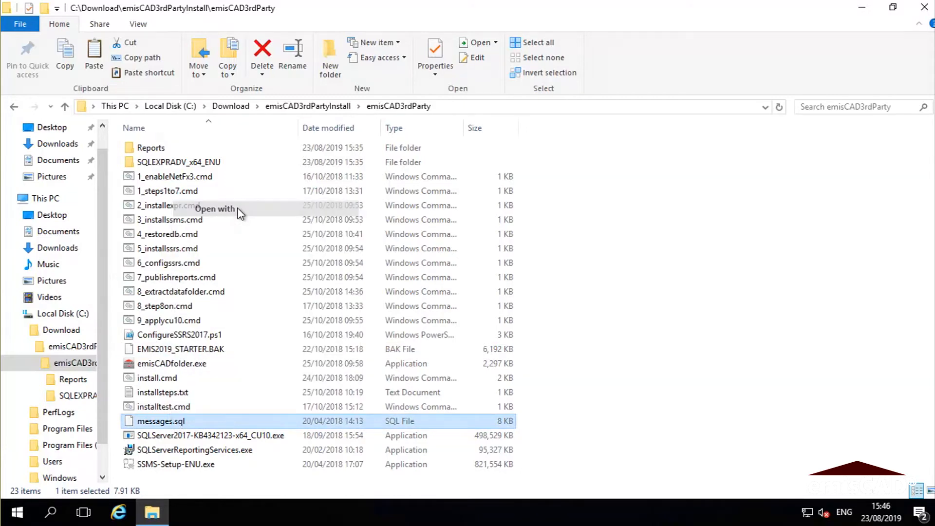
click(390, 184)
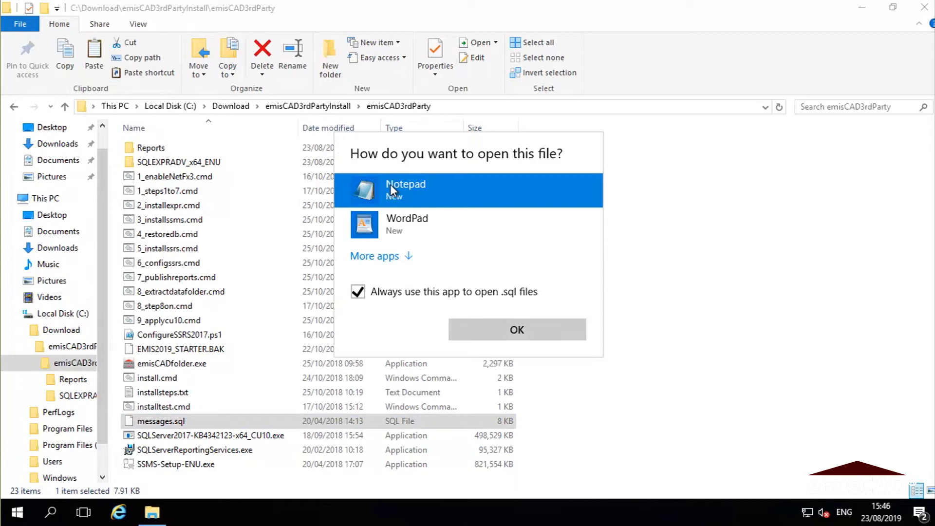
click(528, 334)
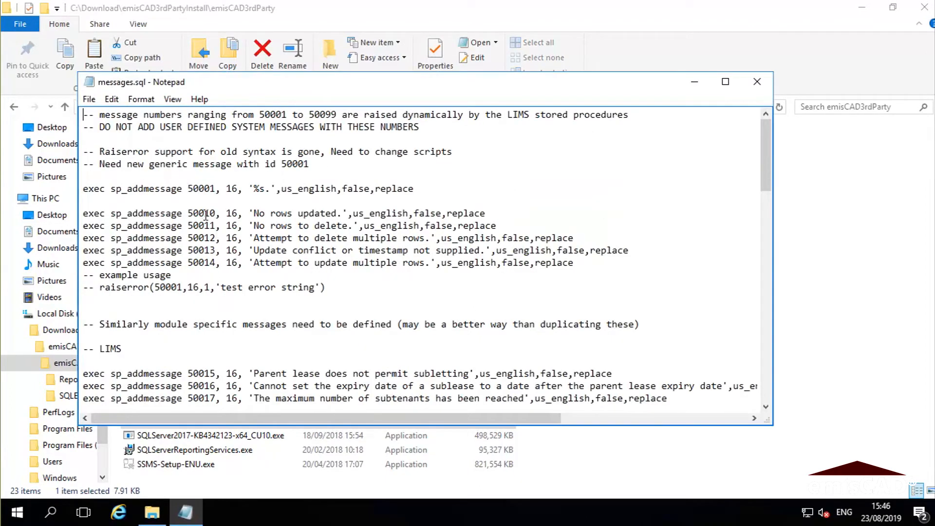
- Review the sp_addmessage definitions in messages.sql and close the file
scroll(210, 215, down, 10)
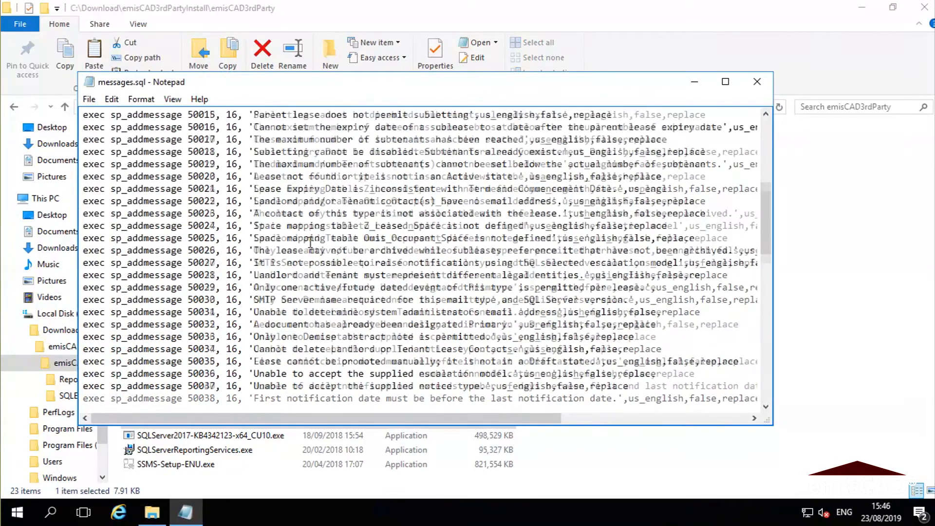
scroll(378, 256, up, 4)
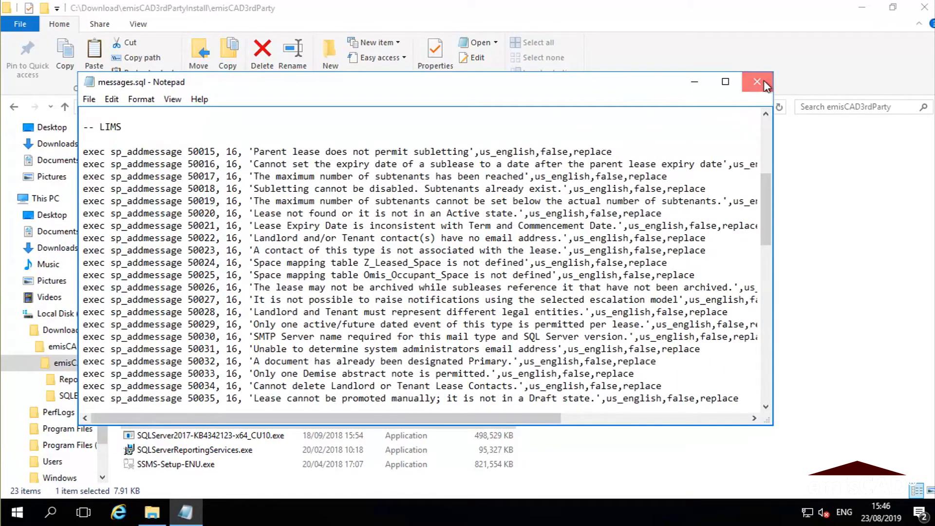
click(757, 82)
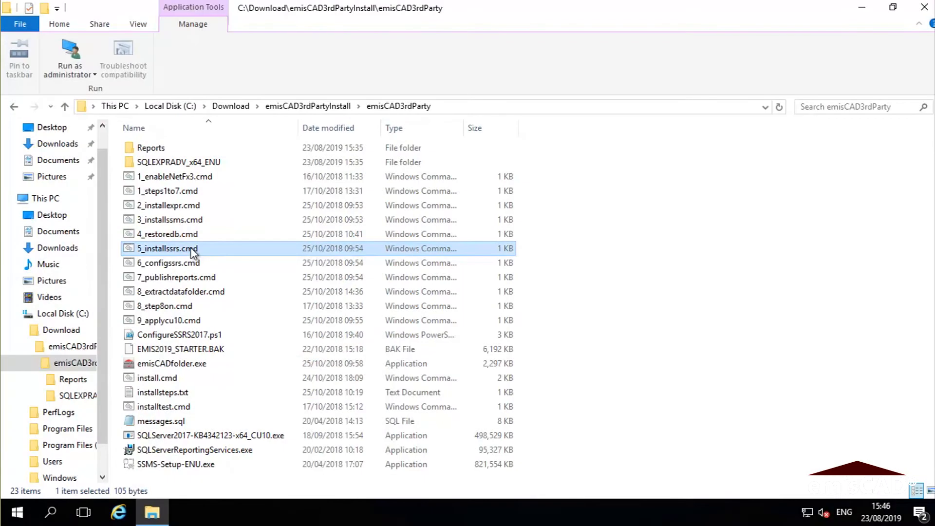
- Inspect the Reporting Services setup command in 5_installssrs.cmd with Notepad, close it, and select SQLServerReportingServices.exe
right_click(192, 253)
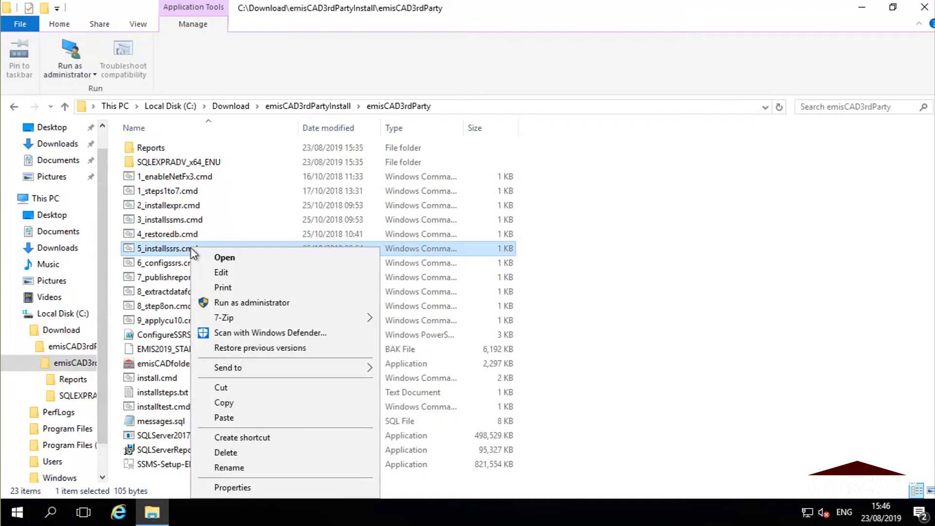
click(240, 272)
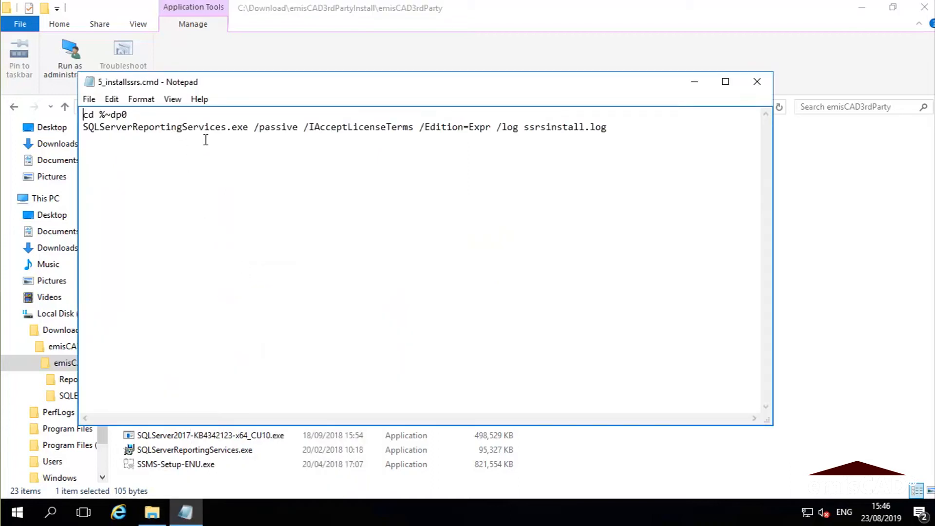
click(758, 82)
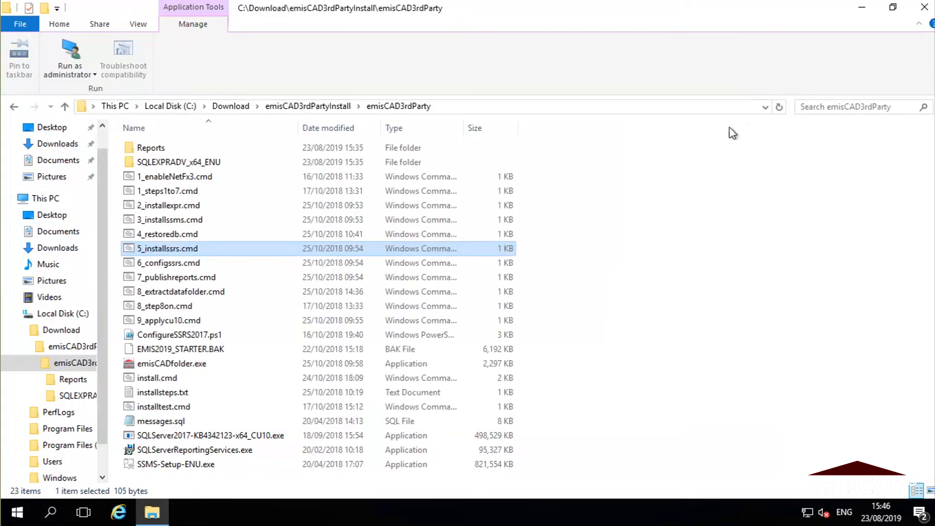
click(208, 449)
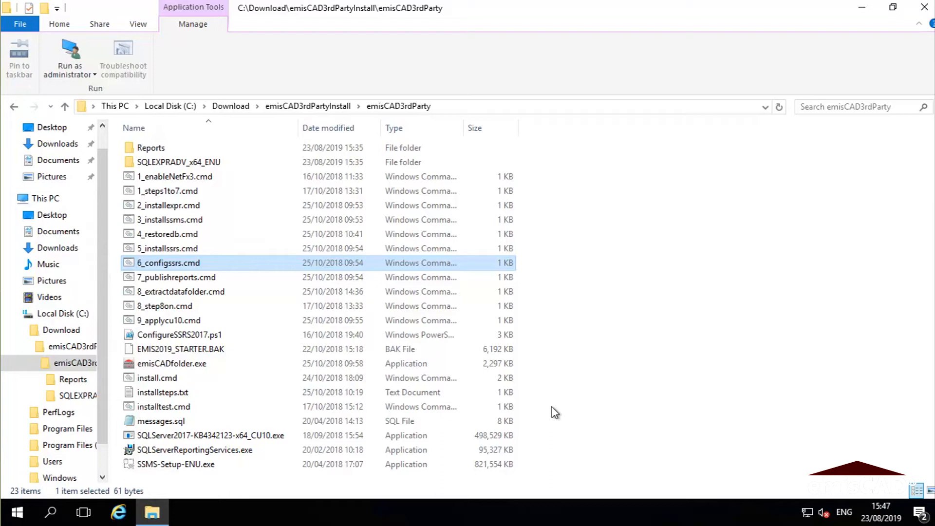
- Open 6_configssrs.cmd for editing in Notepad and highlight the word powershell in its command line
right_click(180, 262)
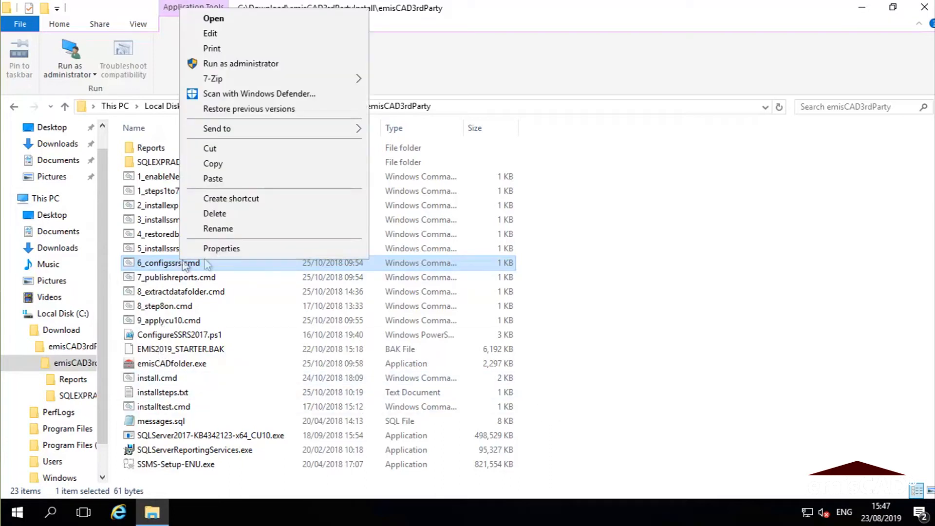
click(241, 33)
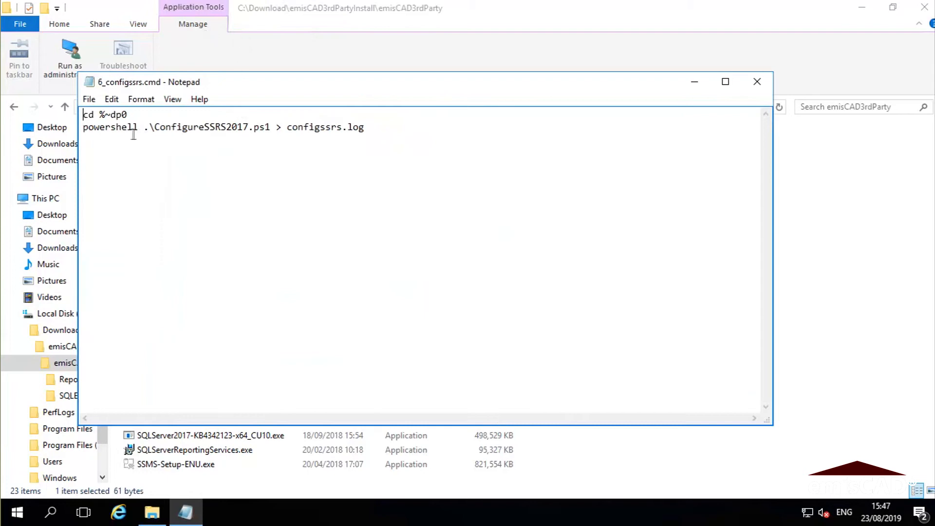
drag(83, 128, 140, 127)
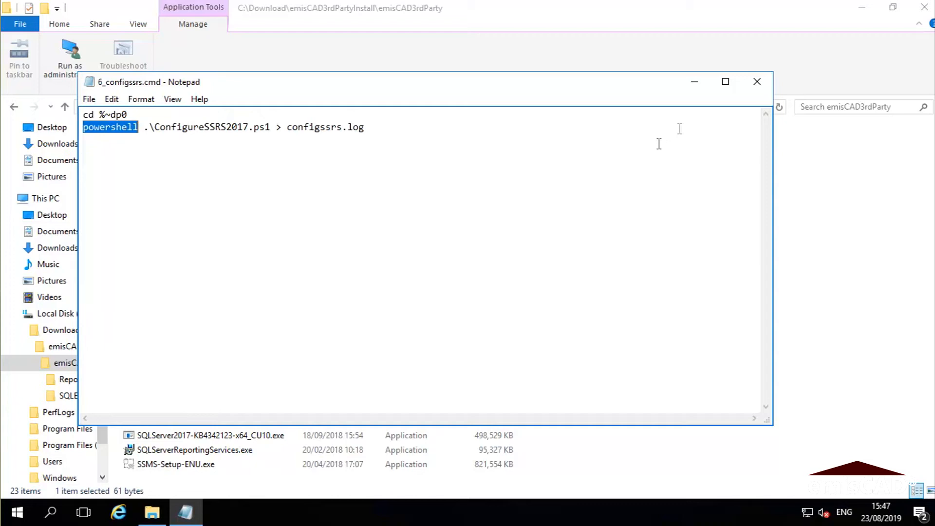
- Close 6_configssrs.cmd, review the ConfigureSSRS2017.ps1 script through to its end in Windows PowerShell ISE, and close it
click(757, 84)
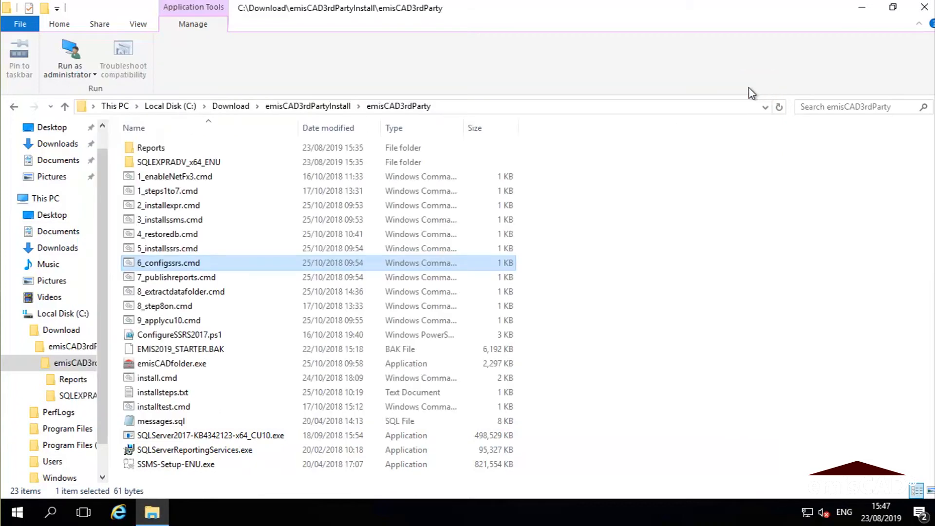
right_click(180, 335)
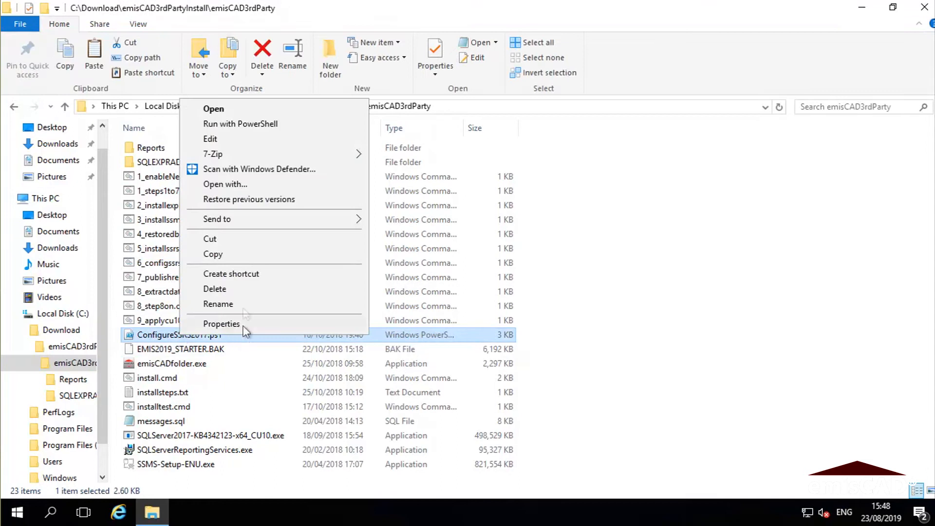
click(238, 139)
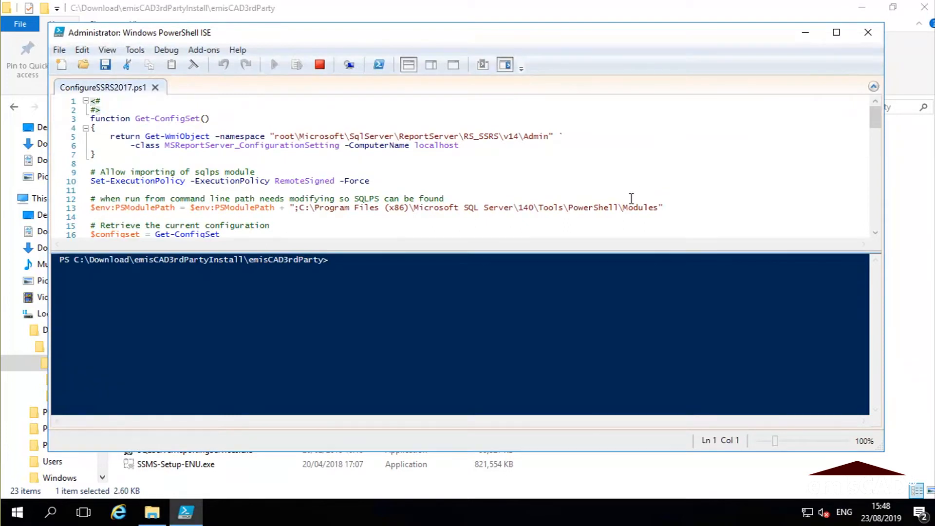
scroll(631, 198, down, 6)
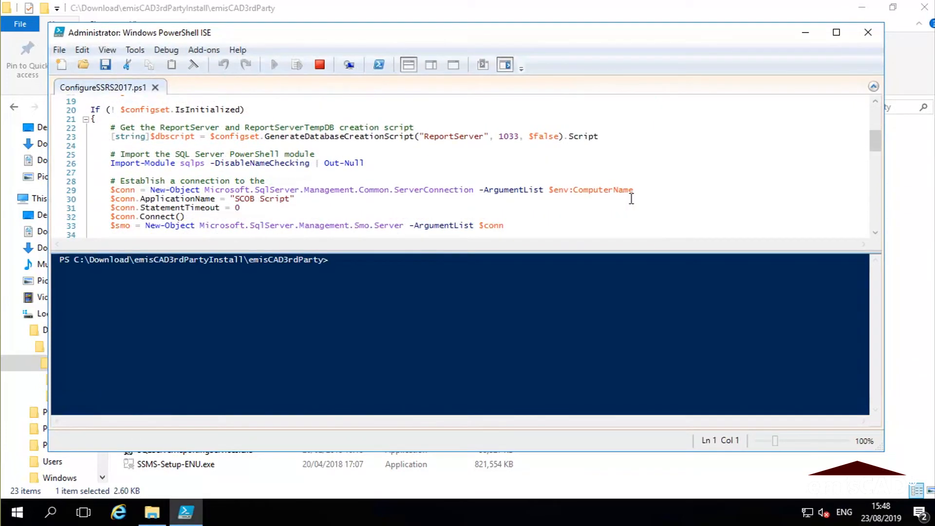
scroll(631, 199, down, 13)
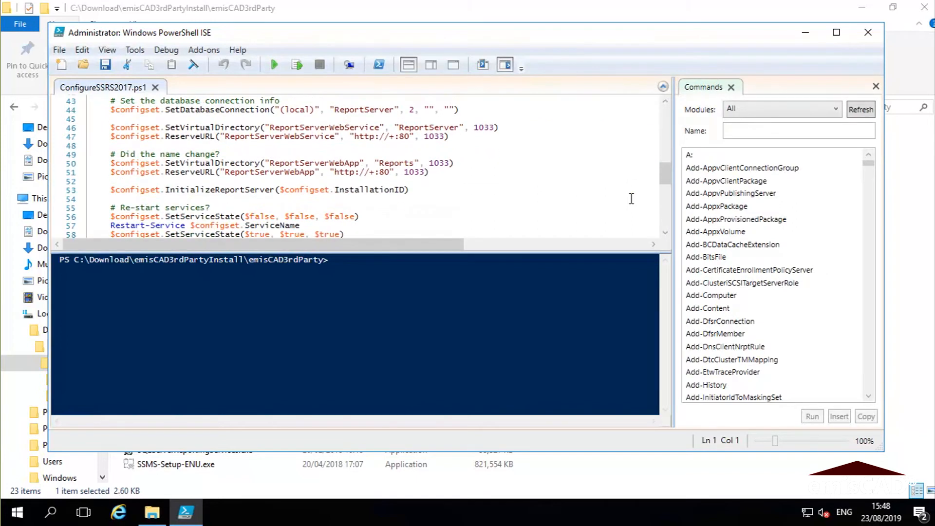
scroll(631, 198, down, 4)
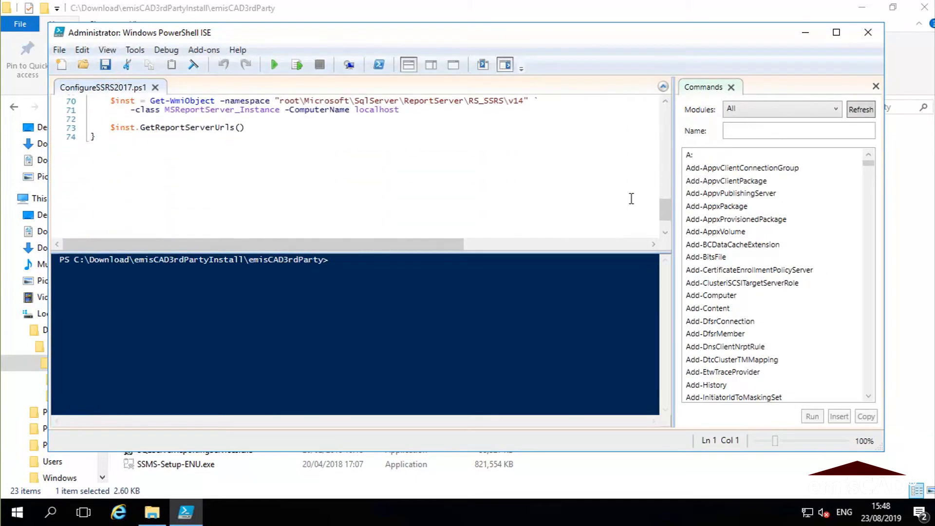
click(869, 33)
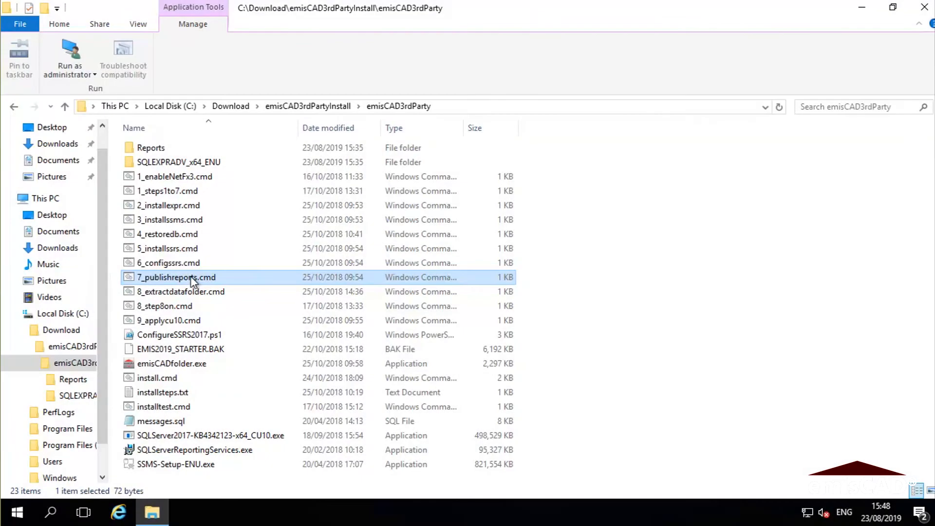
- Inspect 7_publishreports.cmd in Notepad, highlighting the Reports folder and callpublish.cmd references, and close the file
right_click(190, 277)
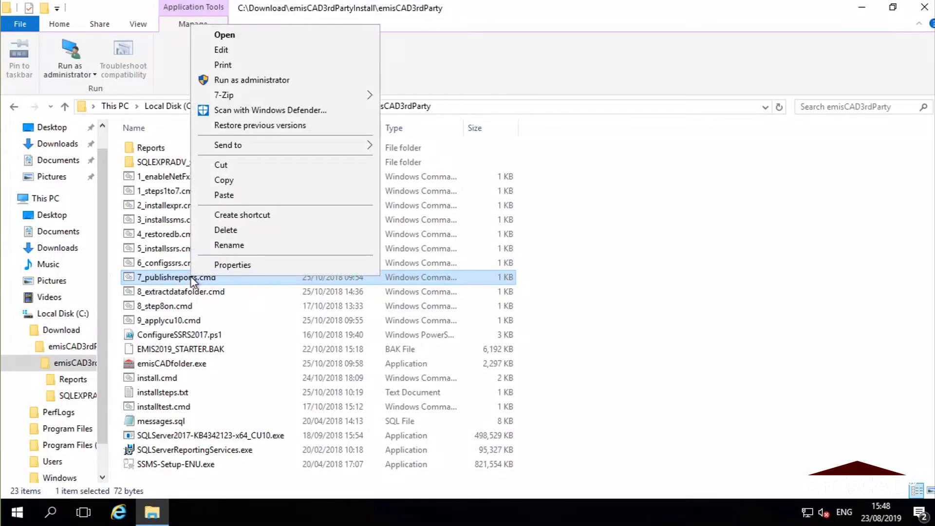
click(253, 52)
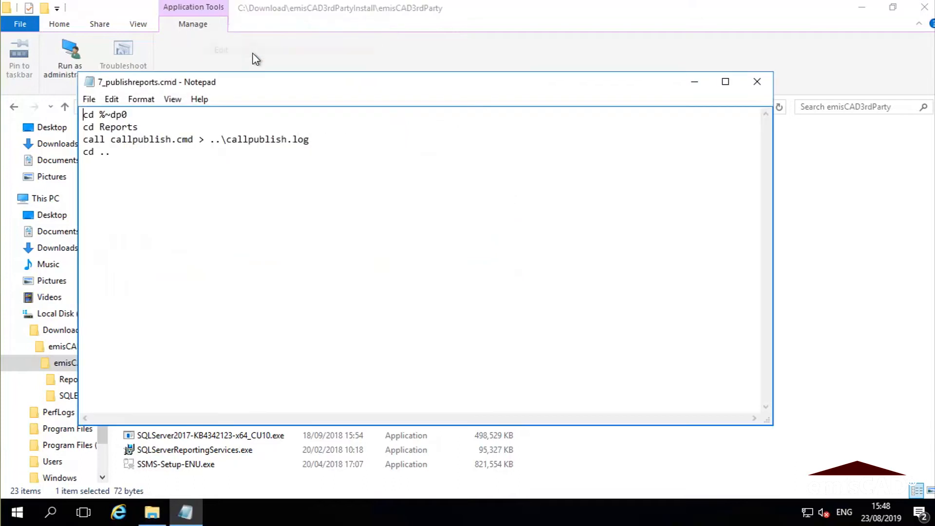
double_click(109, 128)
double_click(122, 141)
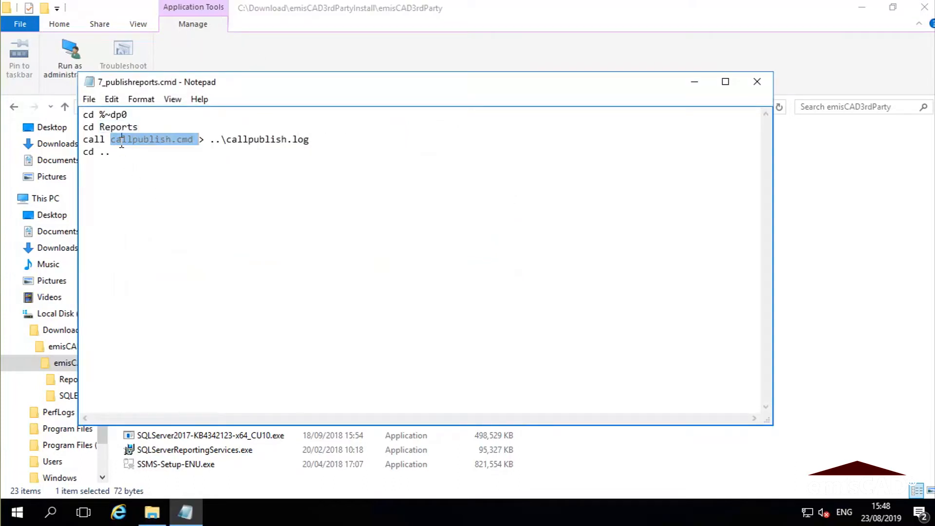
click(756, 81)
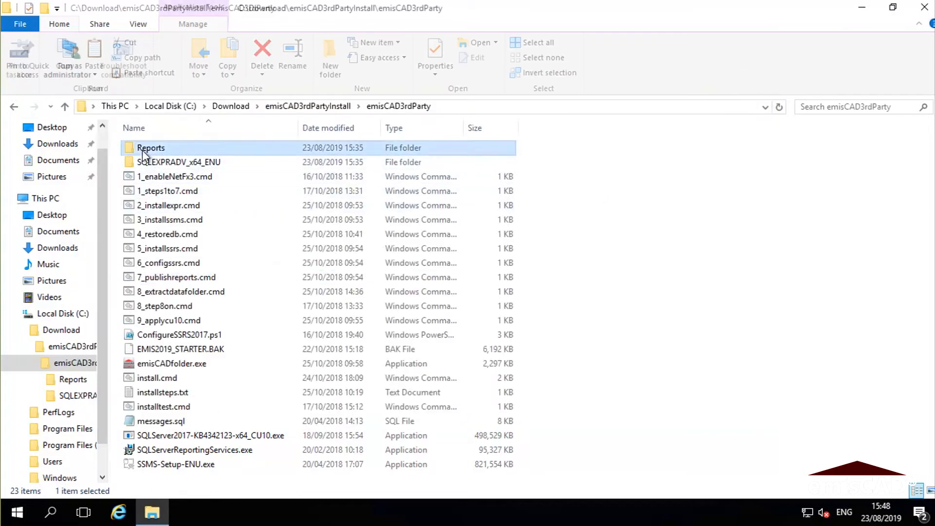
- Inspect the ReportPublish arguments of CallPublish.cmd from the Reports folder in Notepad and close the file
double_click(142, 149)
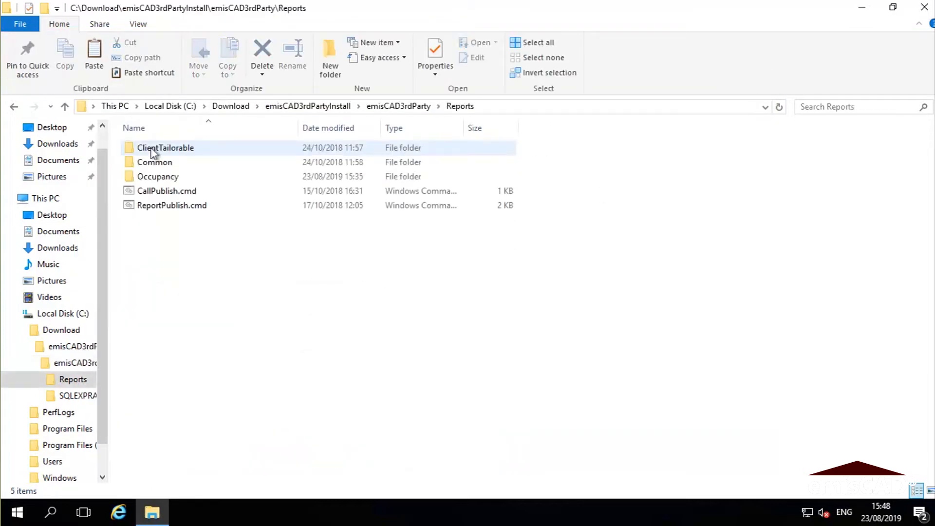
click(180, 193)
right_click(180, 193)
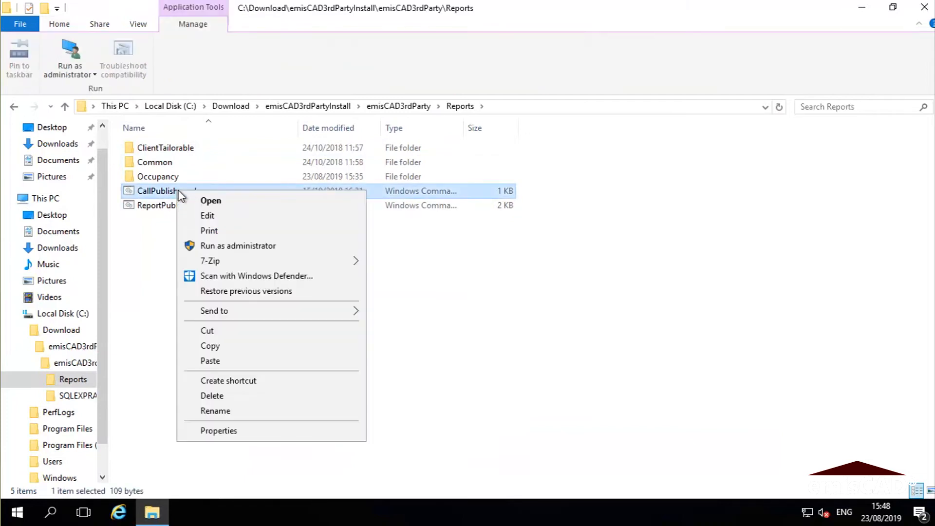
click(220, 215)
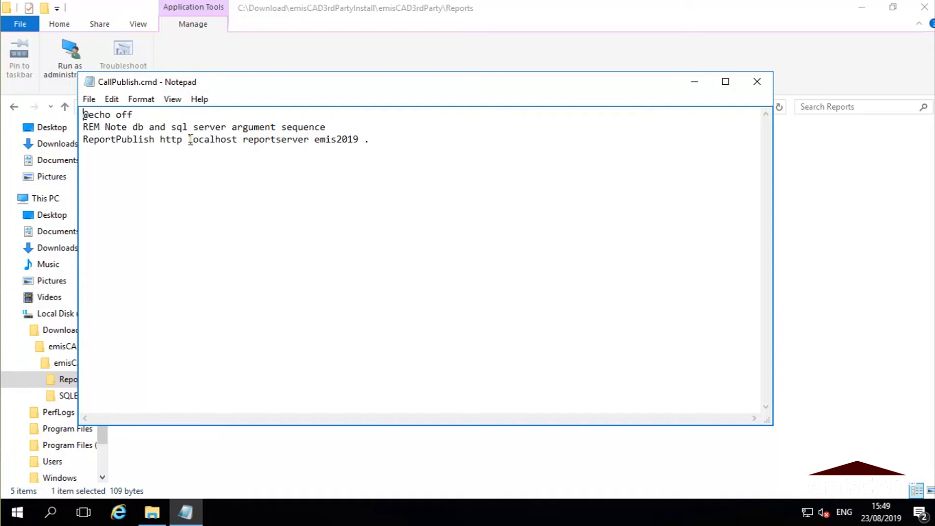
drag(188, 140, 317, 142)
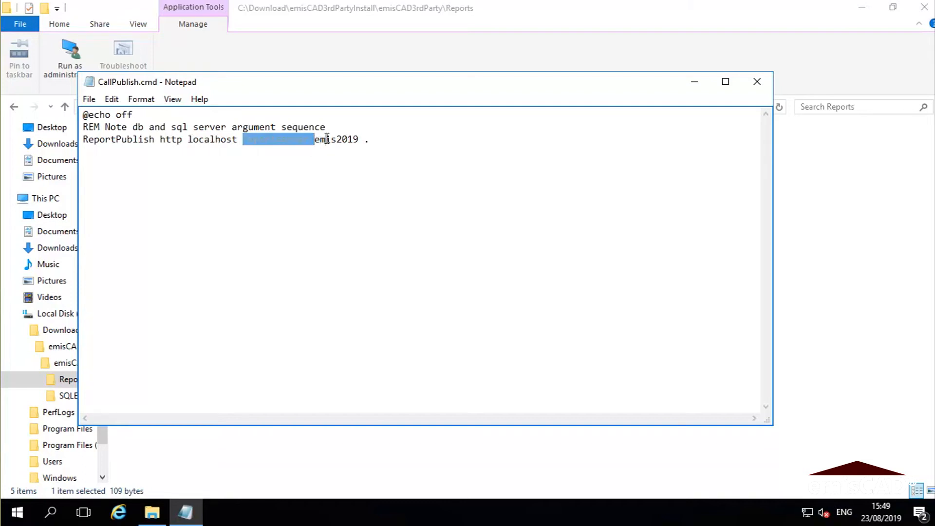
double_click(322, 140)
double_click(367, 140)
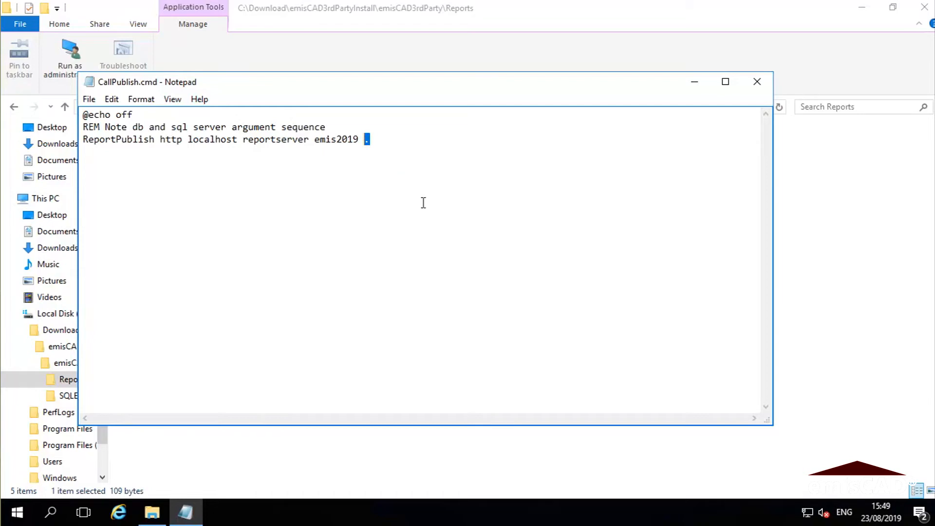
click(760, 86)
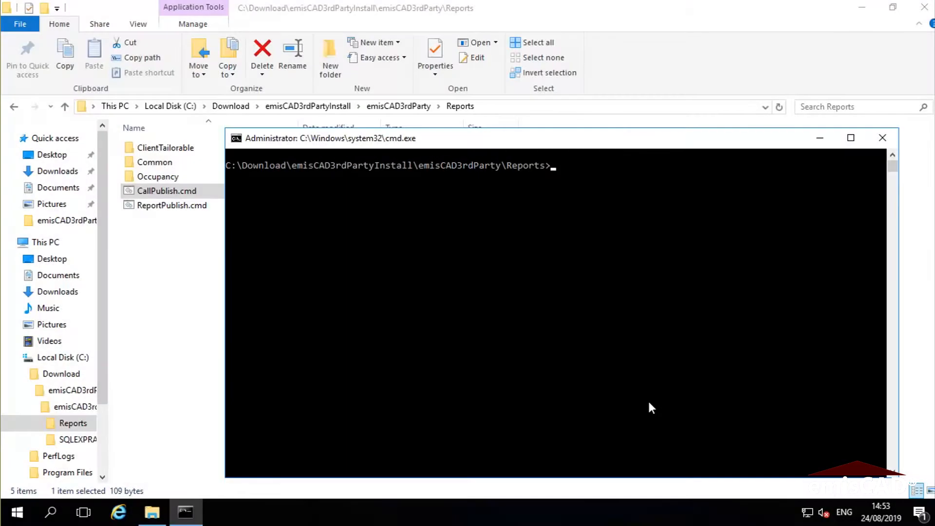
- Run callpublish from the Reports folder in the command prompt to publish the reports
click(561, 246)
text(callpublish)
key(Return)
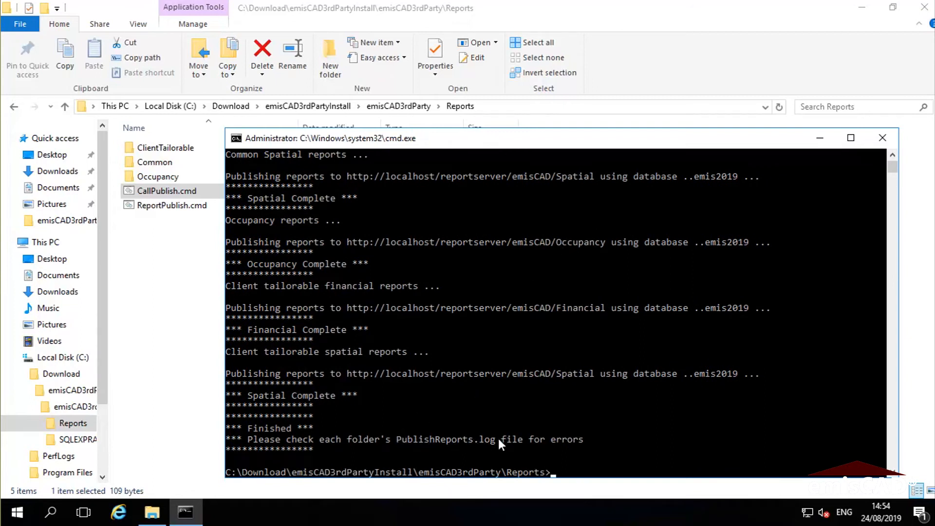
- Open PublishReports.log in the Common\Financial folder to check the publishing results
click(157, 160)
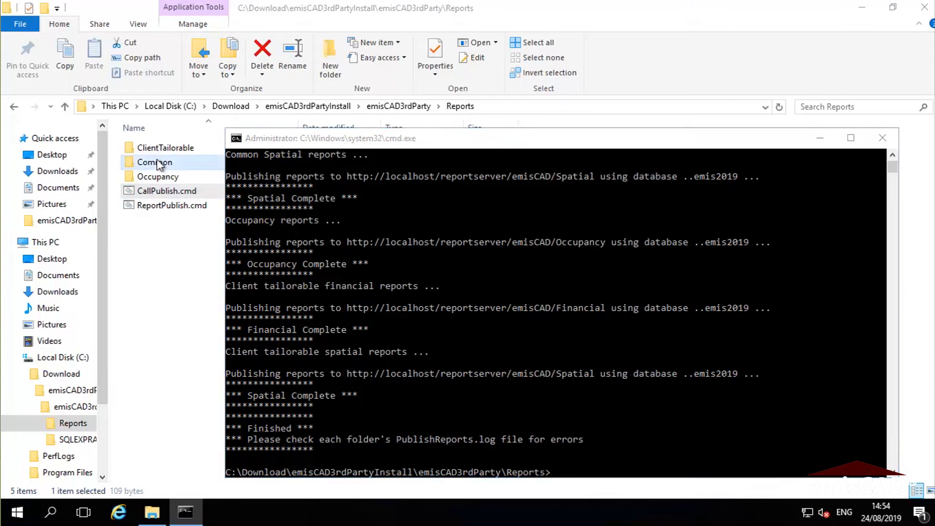
double_click(157, 162)
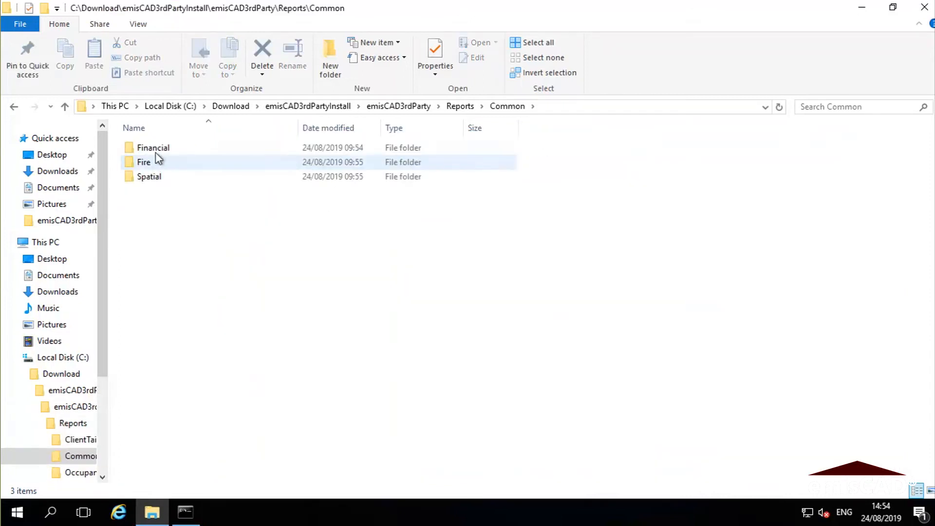
double_click(154, 149)
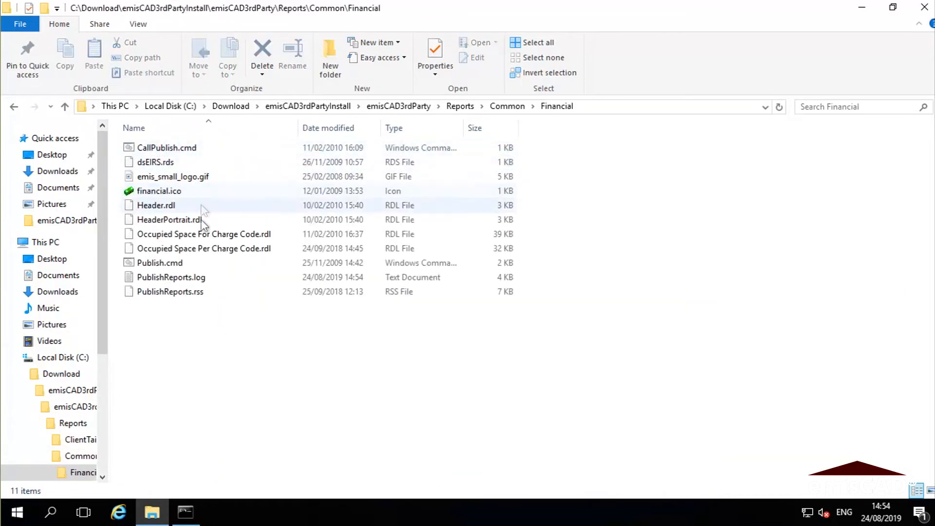
double_click(190, 277)
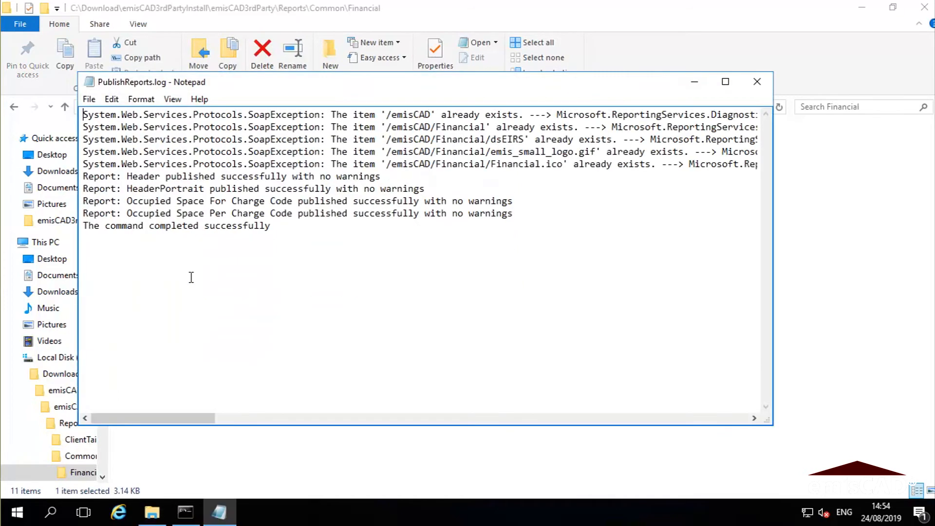
double_click(567, 84)
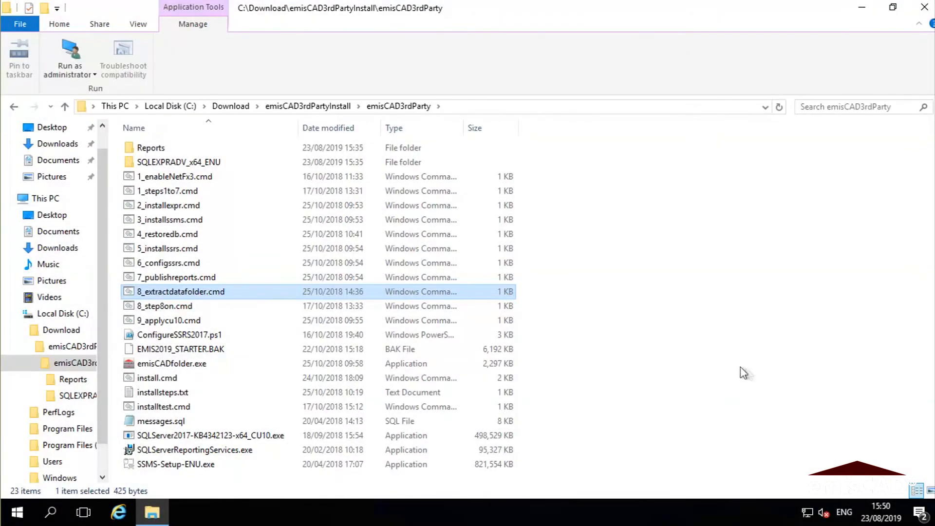
- Inspect 8_extractdatafolder.cmd in Notepad, highlighting %ProgramData% and emisCADfolder.exe, and minimize the file
right_click(209, 292)
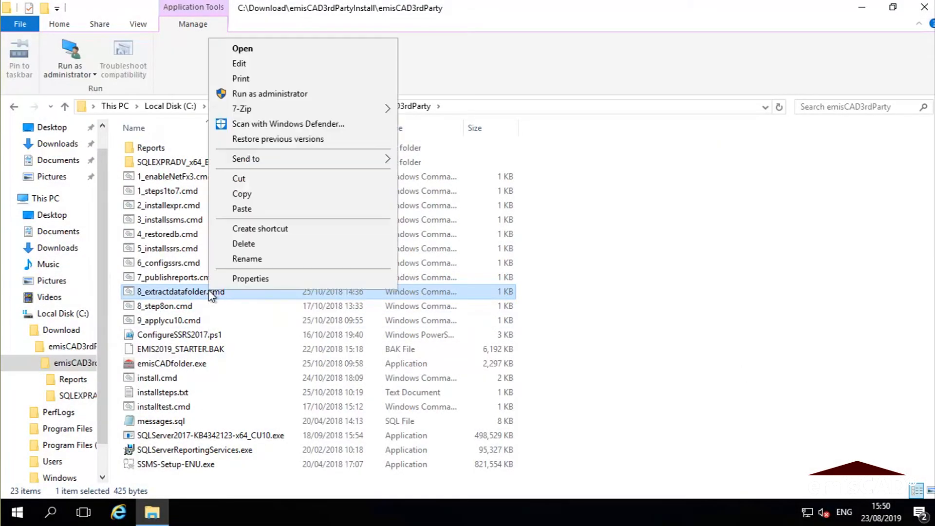
click(248, 64)
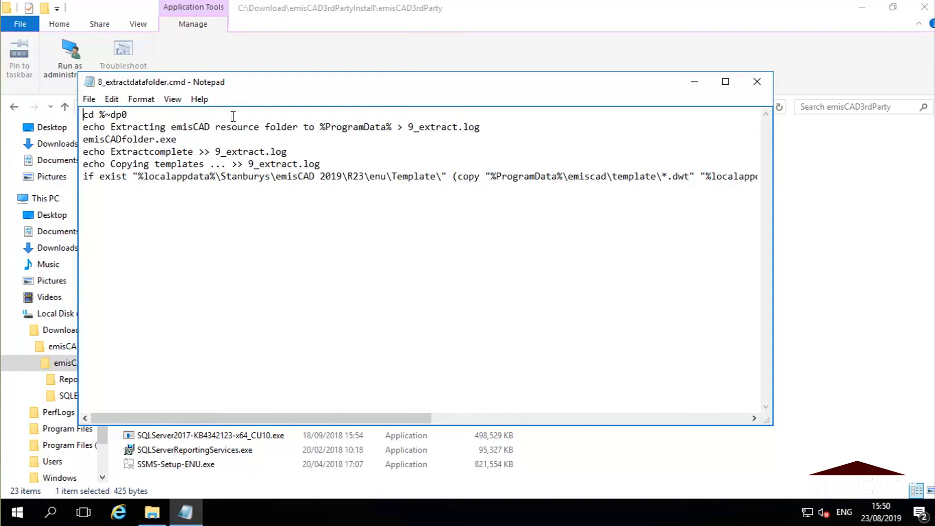
drag(322, 127, 391, 132)
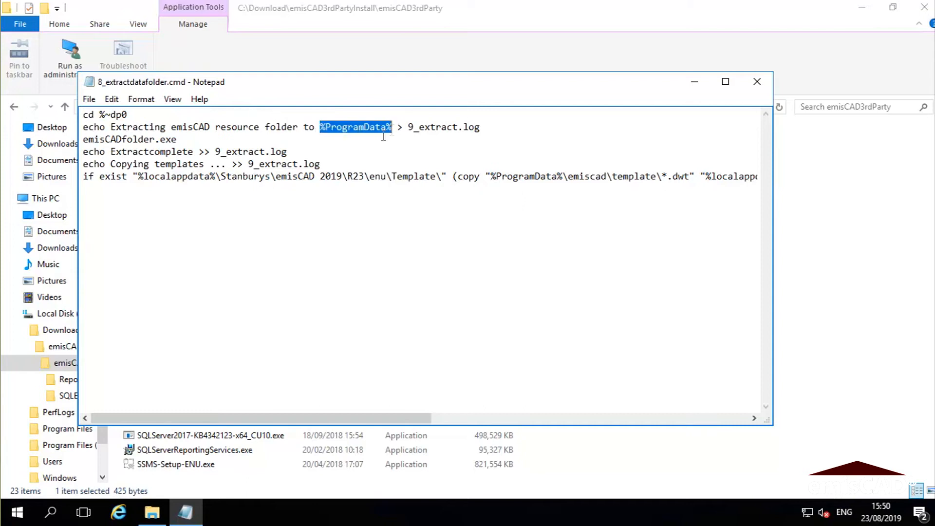
drag(83, 139, 184, 139)
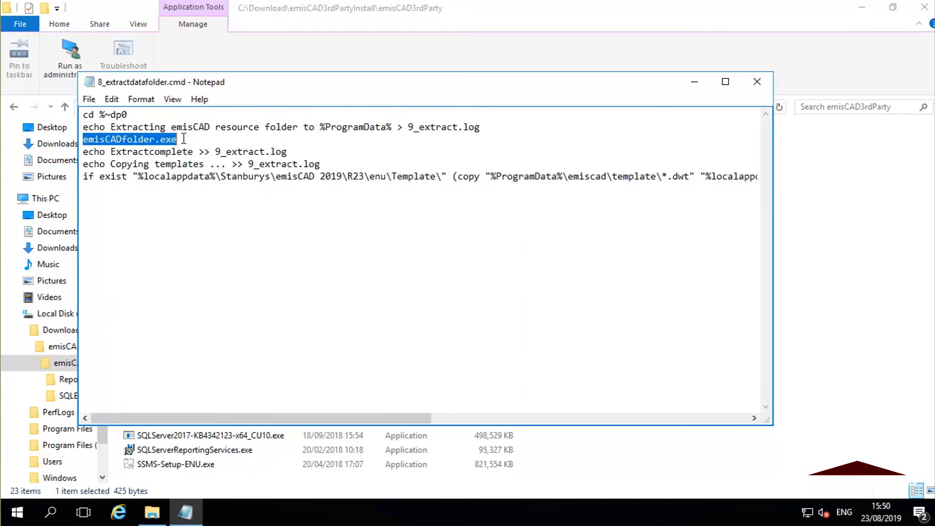
click(700, 84)
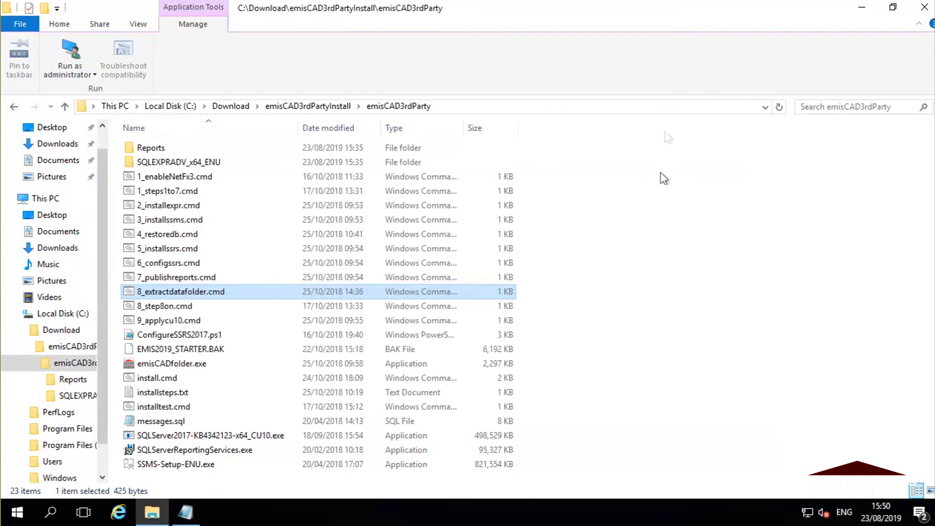
- Run emisCADfolder.exe to extract the resource folder, look through C:\ProgramData\emisCAD, and navigate back out
double_click(185, 364)
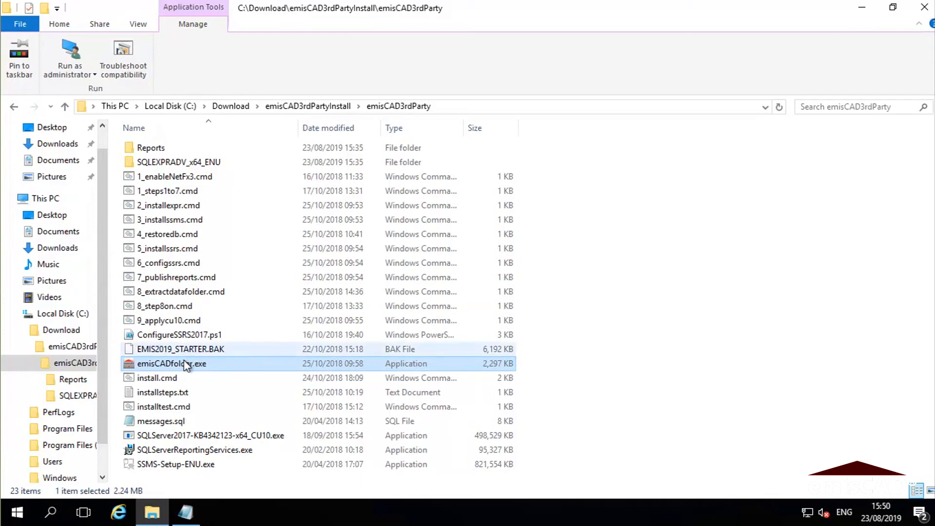
click(61, 315)
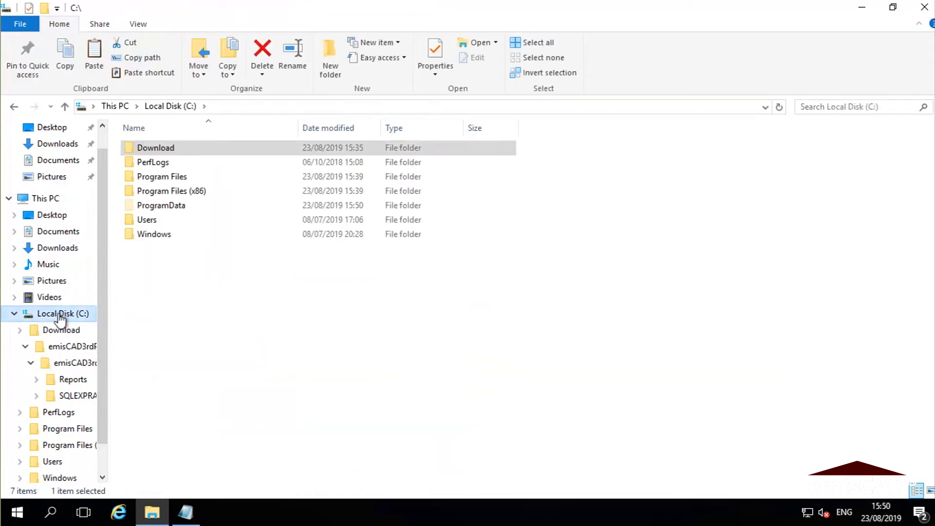
double_click(176, 207)
double_click(153, 164)
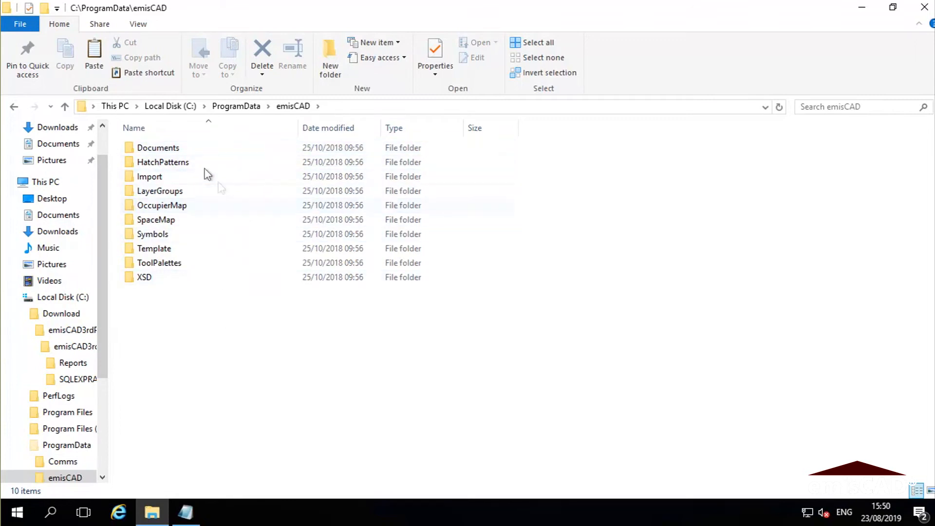
click(156, 148)
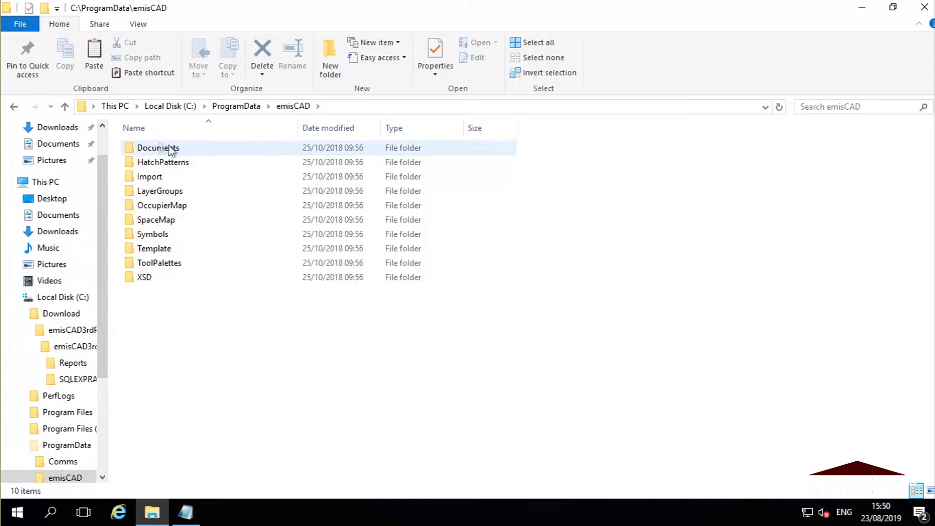
click(15, 107)
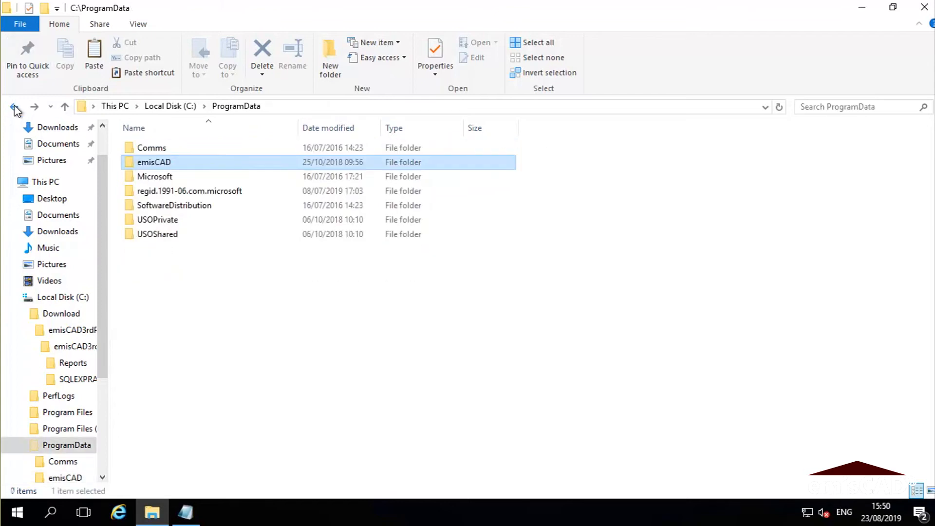
click(14, 107)
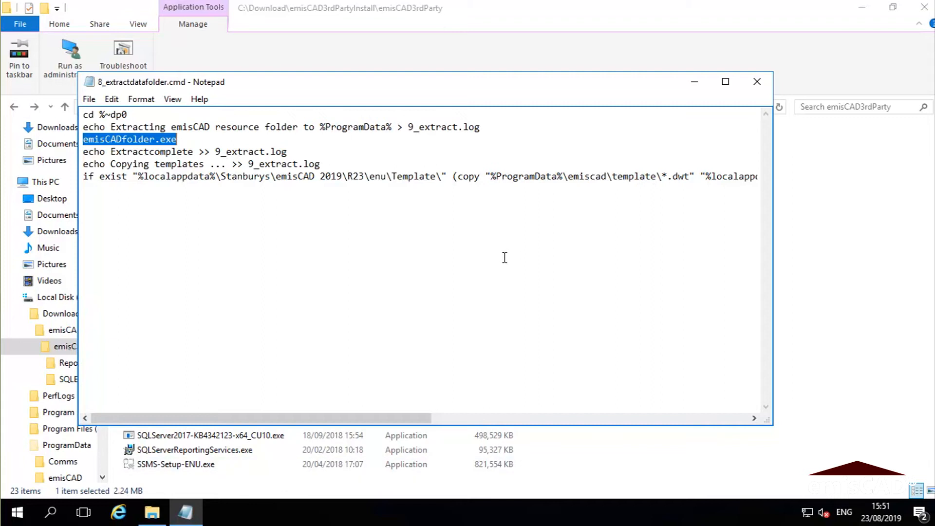
- Browse from the C: drive into C:\ProgramData\emisCAD and look inside one of its subfolders
click(51, 299)
double_click(177, 205)
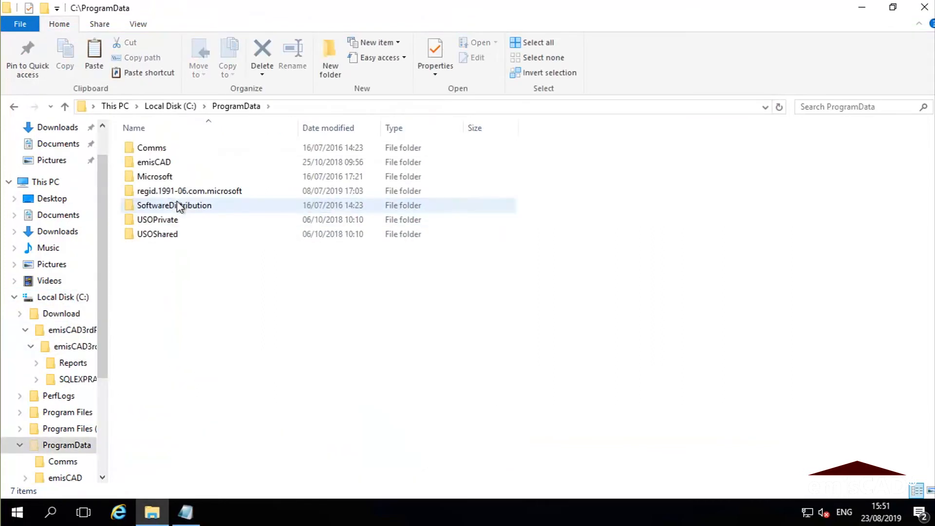
double_click(160, 163)
double_click(161, 250)
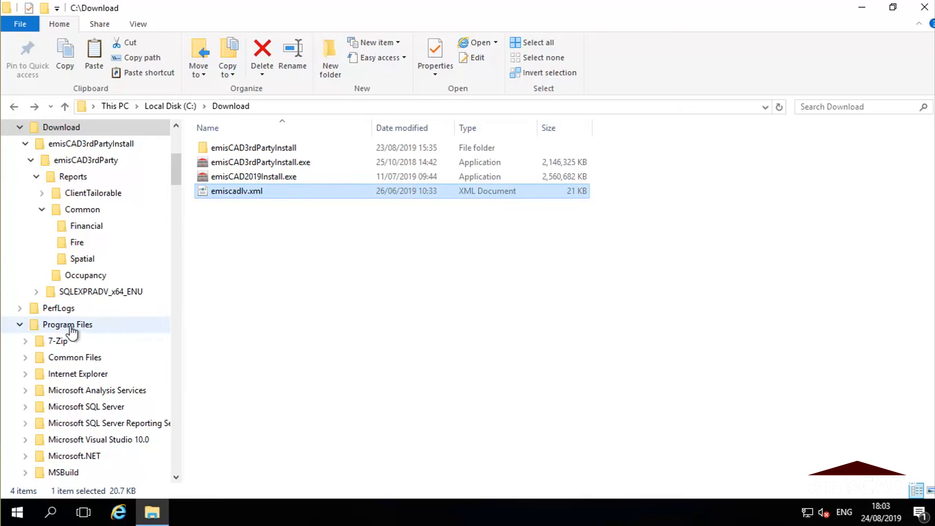
- Go to C:\Program Files\Stanburys\emisCAD 2019 and find the files whose names start with "emis"
click(72, 326)
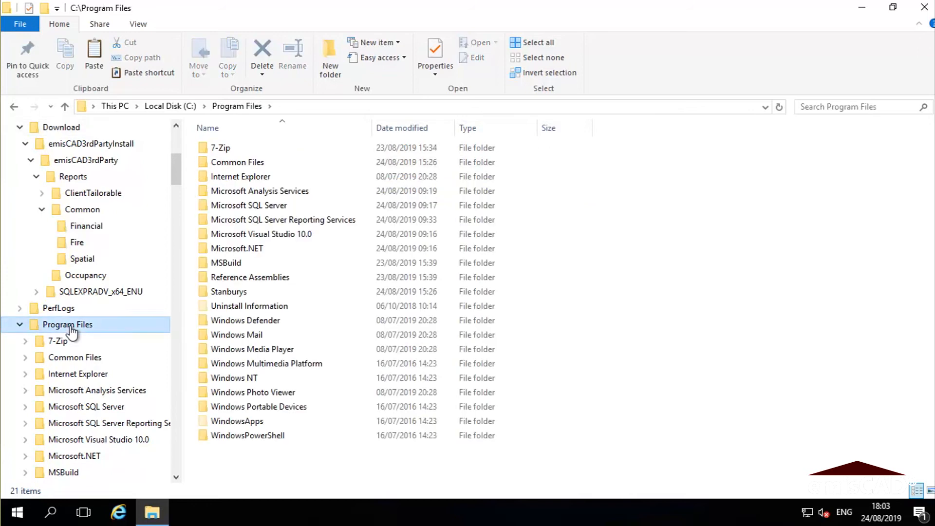
double_click(230, 295)
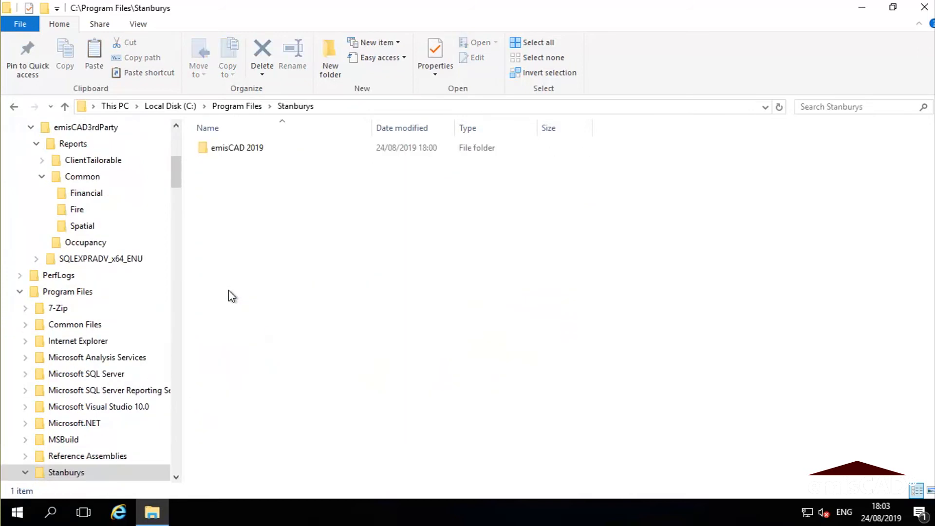
double_click(239, 151)
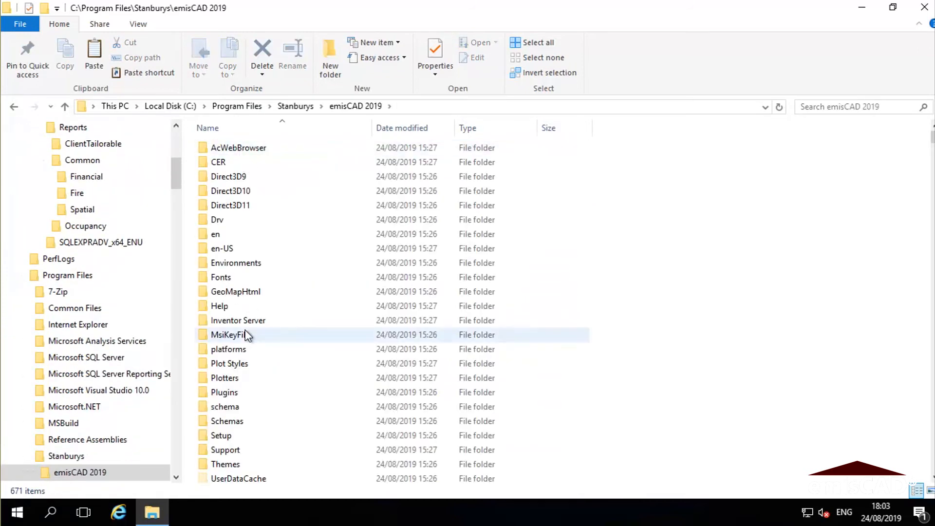
text(emis)
- Open emisCAD.exe.config in Notepad and maximize its window
click(269, 202)
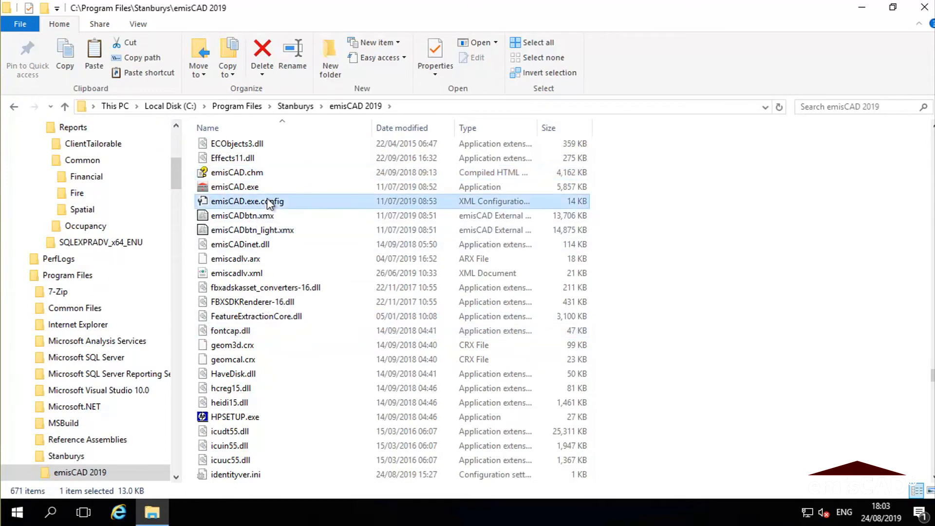
right_click(268, 200)
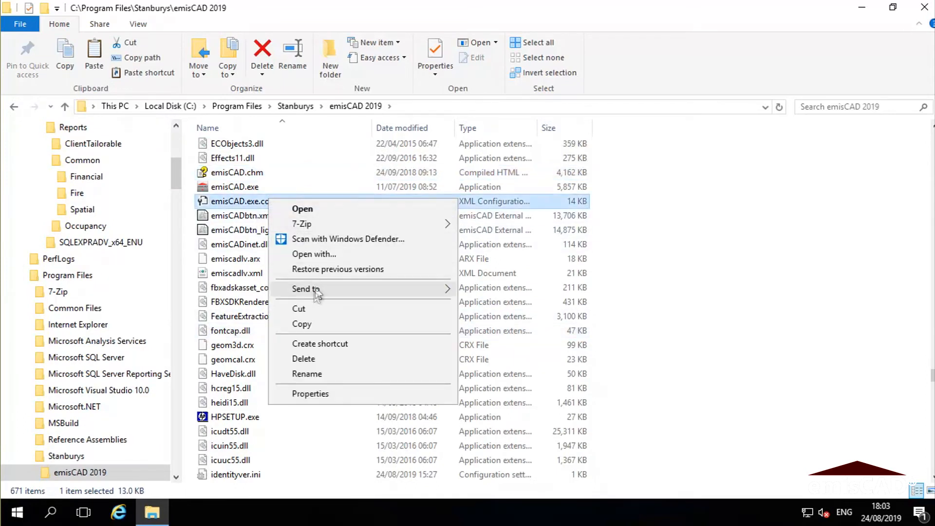
mouse_move(350, 289)
click(493, 366)
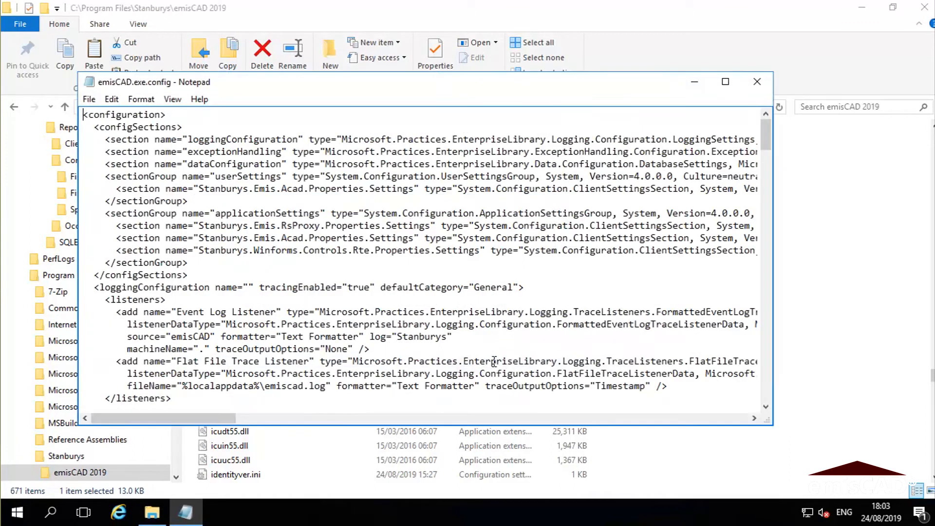
double_click(387, 82)
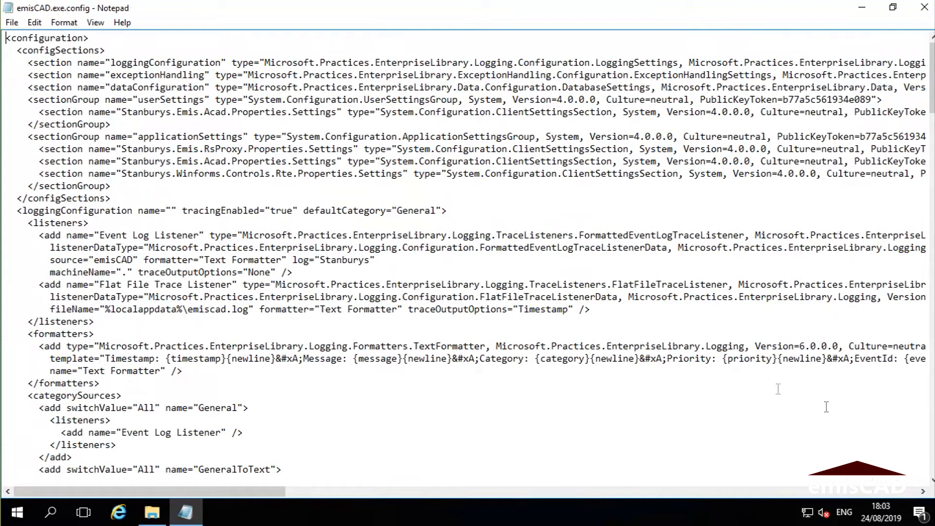
- Find the EMIS2Connection string in emisCAD.exe.config and highlight its data source address and the initial catalog name EMIS2019
click(931, 480)
click(931, 480)
click(931, 480)
click(931, 480)
click(931, 480)
click(931, 480)
click(931, 479)
click(931, 480)
click(931, 479)
click(931, 479)
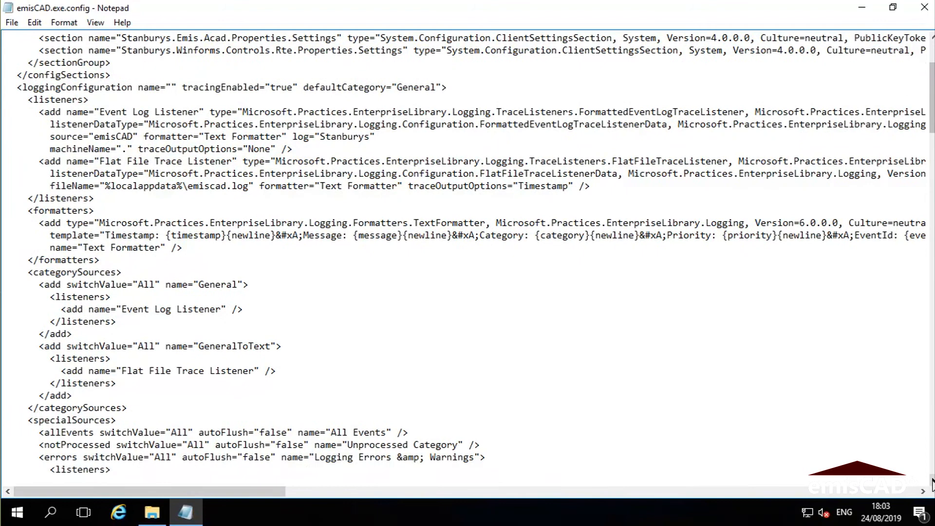
click(932, 481)
click(932, 481)
click(932, 481)
click(932, 481)
click(932, 481)
click(932, 481)
click(932, 481)
click(932, 481)
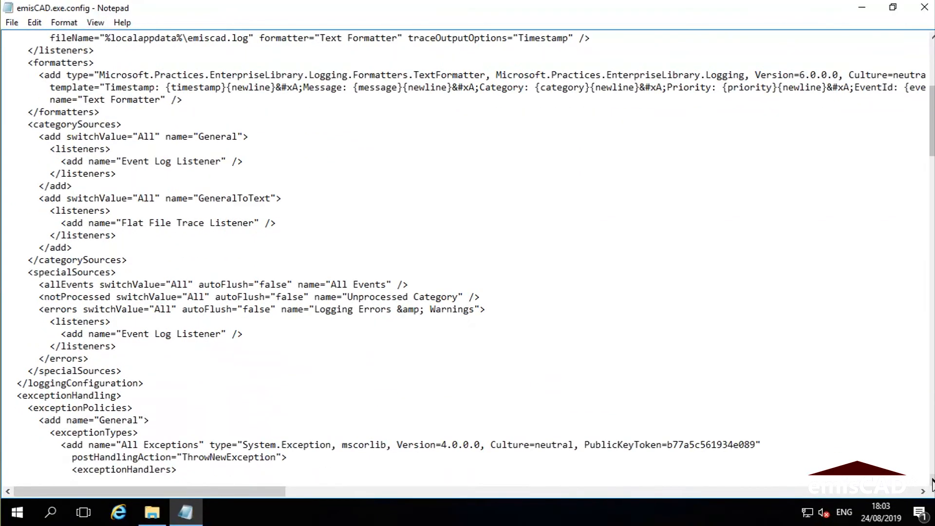
click(932, 481)
click(932, 481)
click(932, 481)
click(932, 481)
click(931, 481)
click(931, 481)
click(931, 481)
click(931, 481)
click(931, 481)
click(931, 482)
click(931, 481)
click(931, 481)
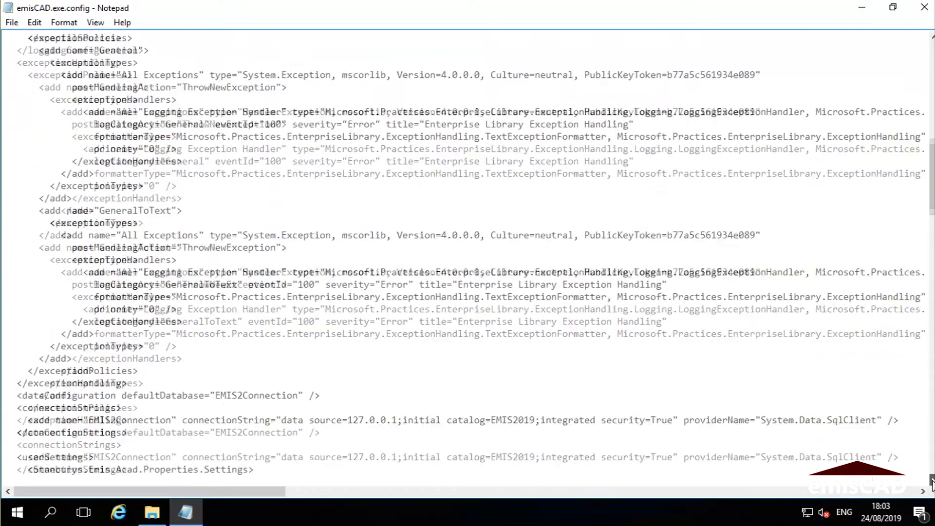
click(931, 481)
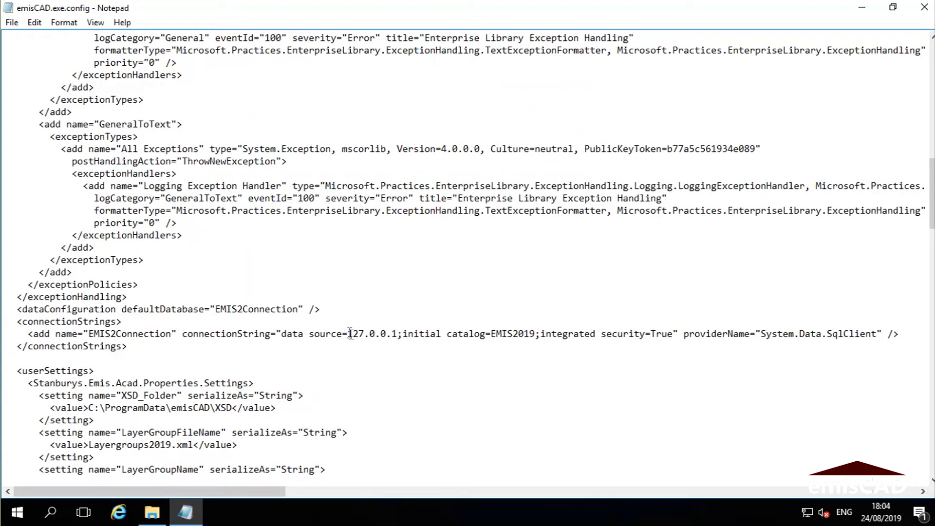
drag(348, 334, 399, 331)
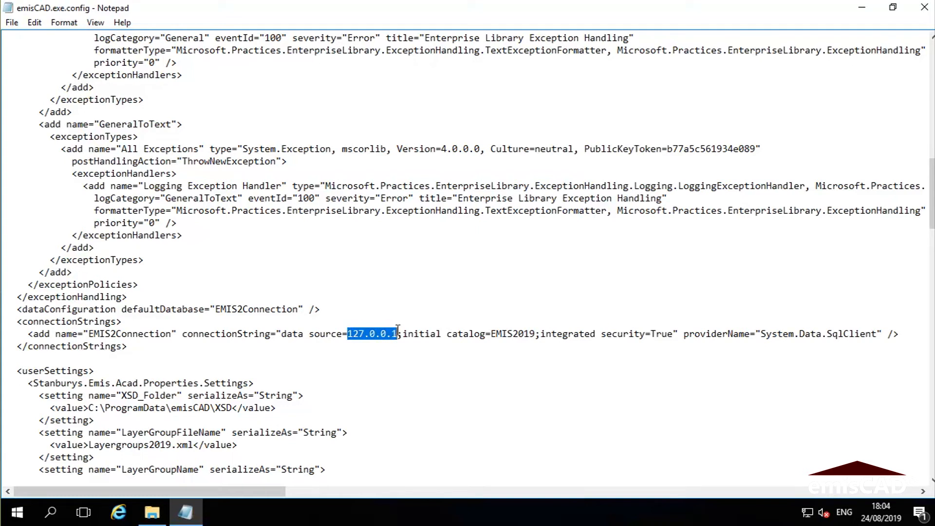
drag(490, 333, 536, 332)
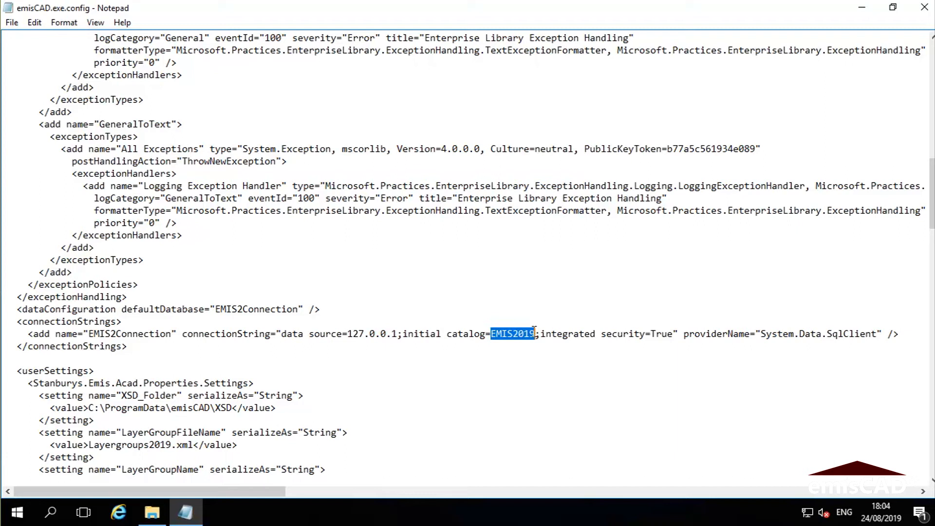
click(379, 371)
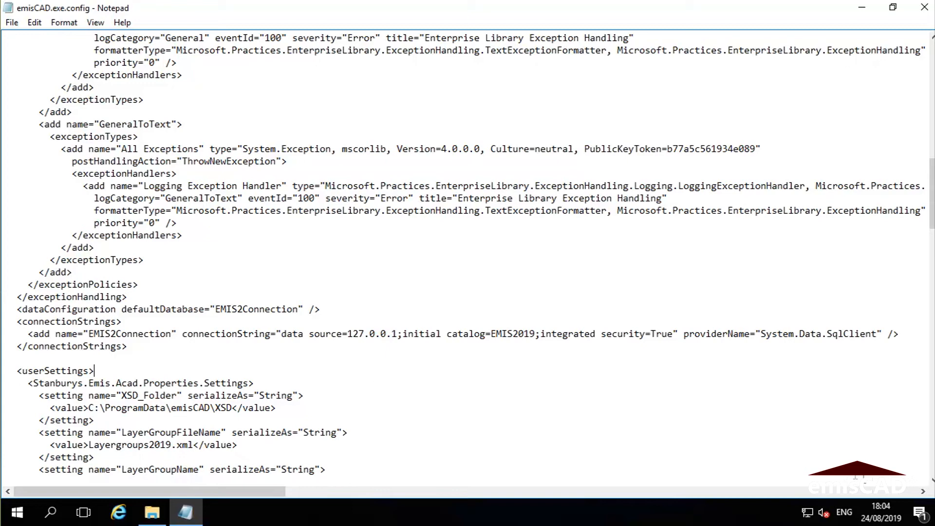
- Highlight the C:\ProgramData\emisCAD paths of XSD_Folder and LayerGroupFolder, and the whole connectionStrings block
scroll(467, 253, down, 4)
scroll(170, 219, down, 5)
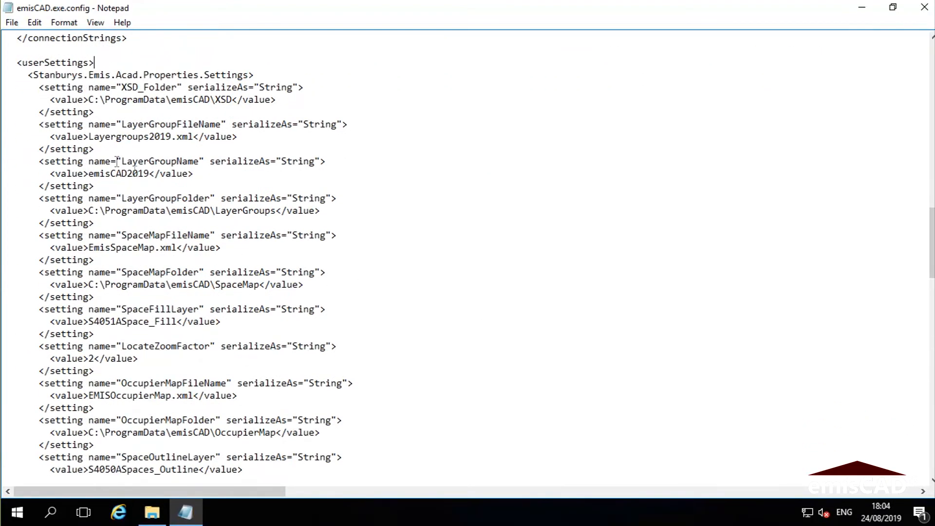
drag(90, 99, 216, 100)
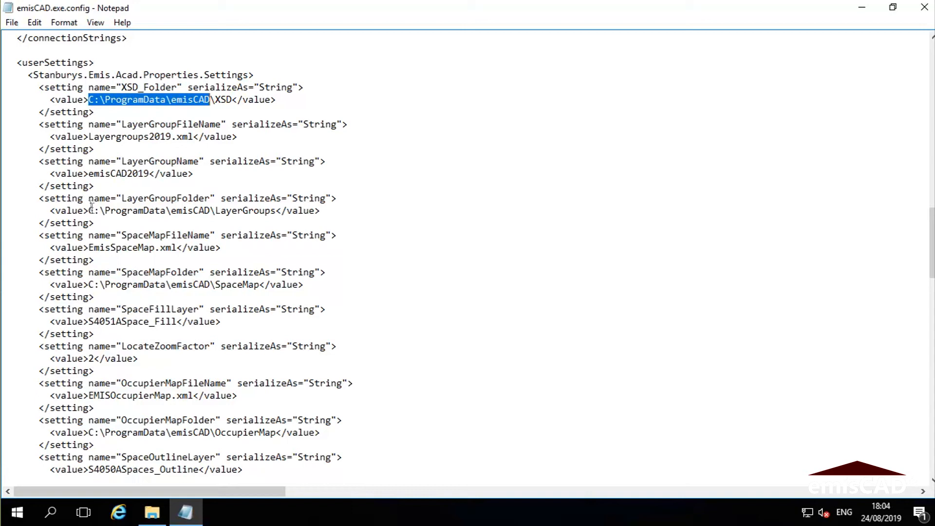
drag(89, 212, 210, 206)
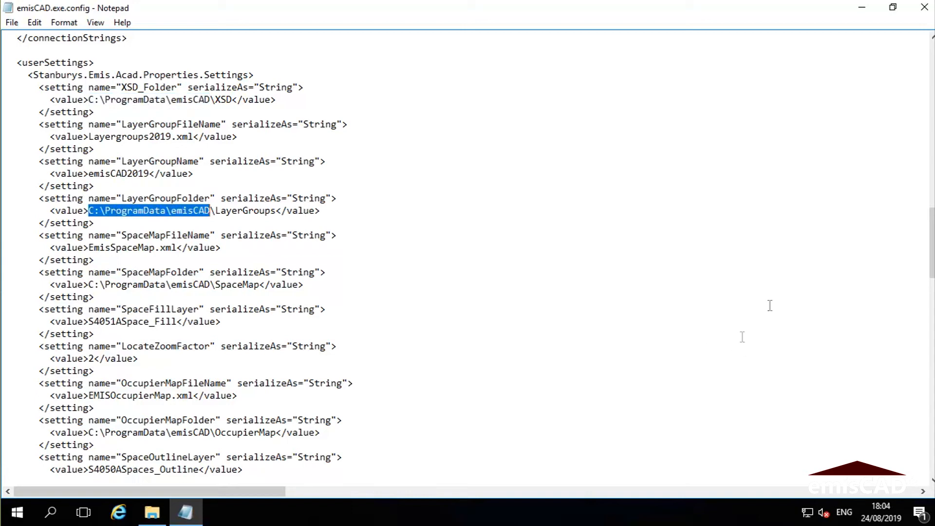
scroll(931, 244, up, 8)
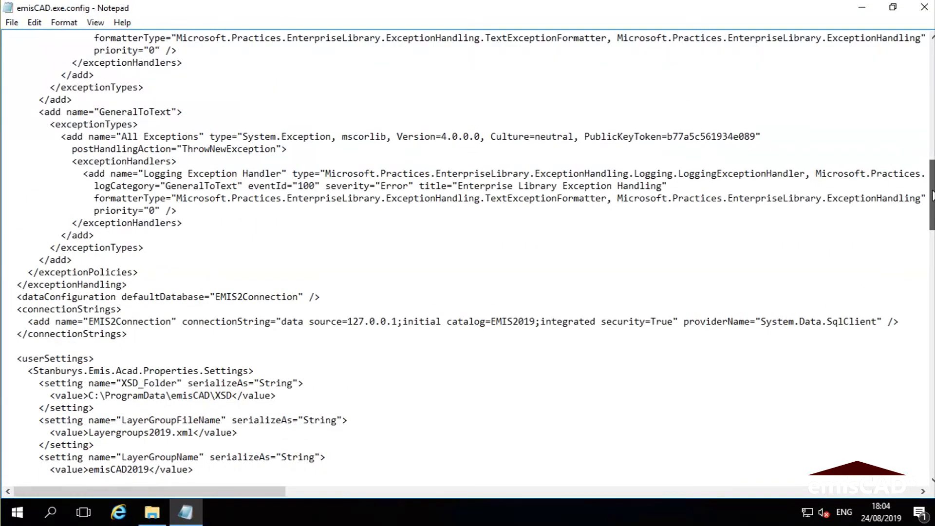
drag(6, 309, 22, 345)
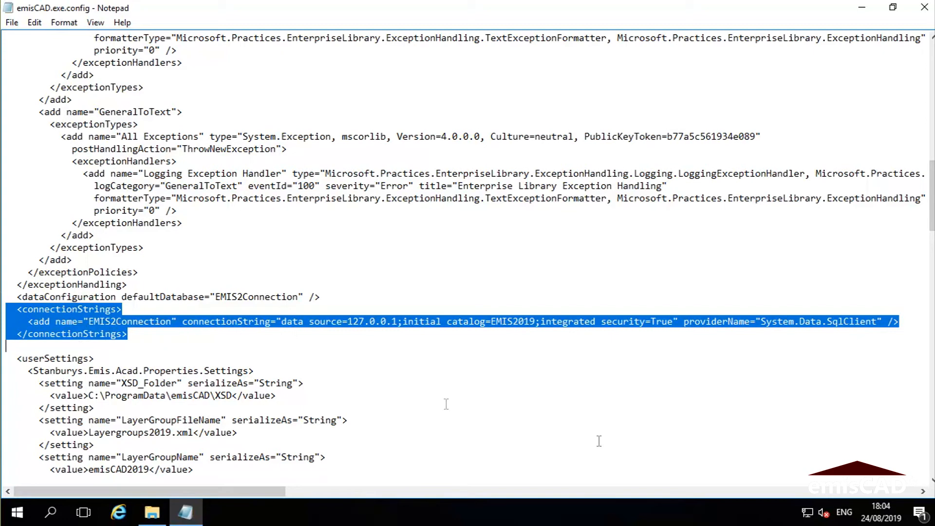
- Examine the applicationSettings section, highlighting the names and values of the ReportServerURL and ReportRootFolder settings
scroll(931, 195, down, 20)
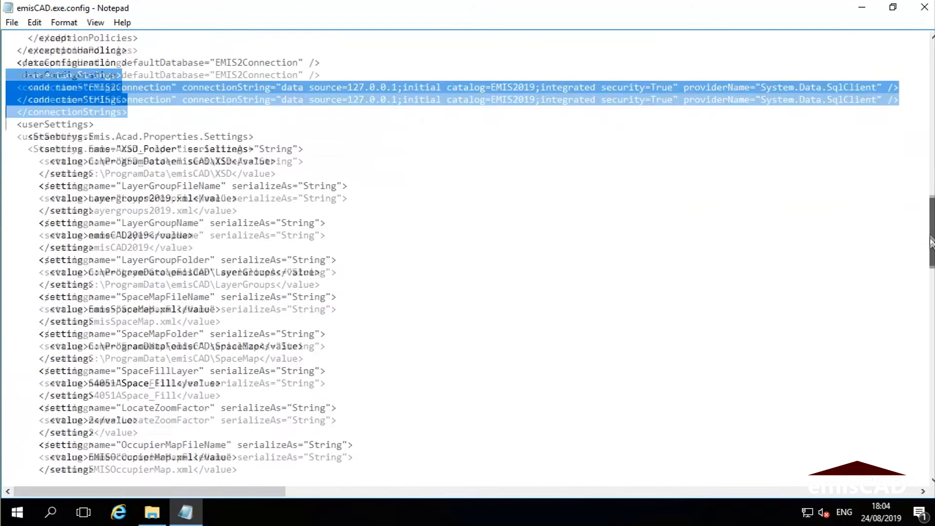
scroll(930, 290, down, 6)
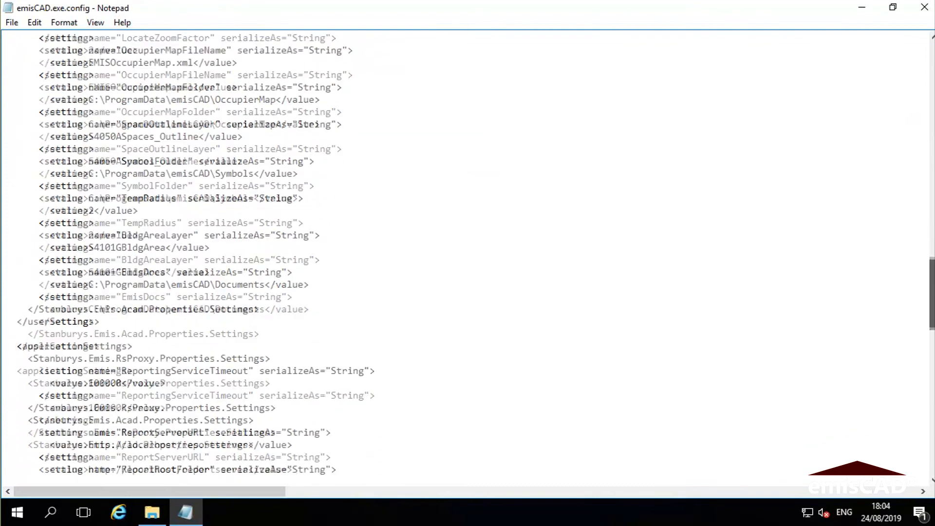
scroll(931, 321, down, 1)
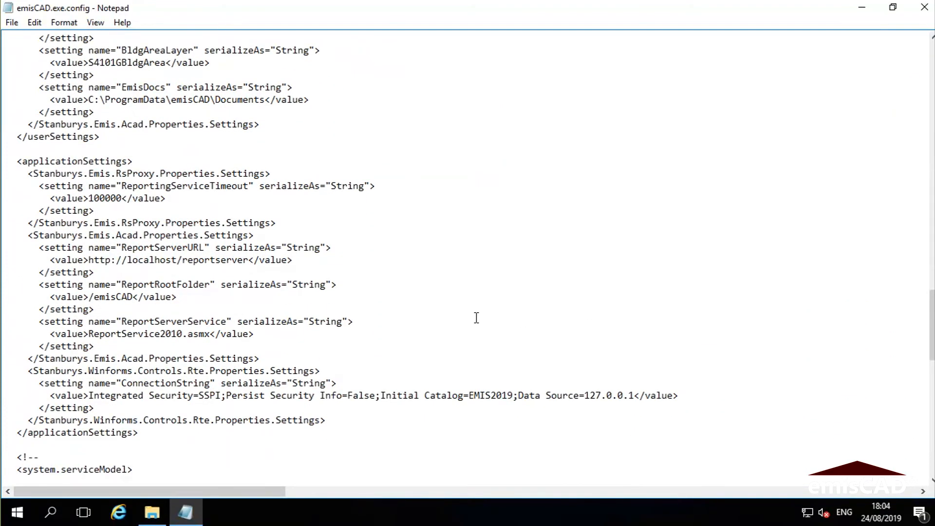
drag(122, 247, 205, 249)
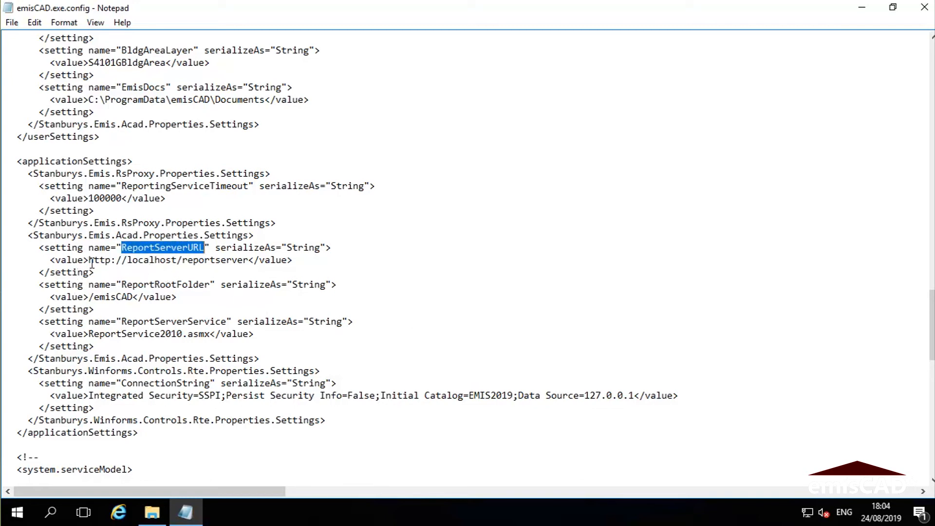
drag(90, 260, 250, 260)
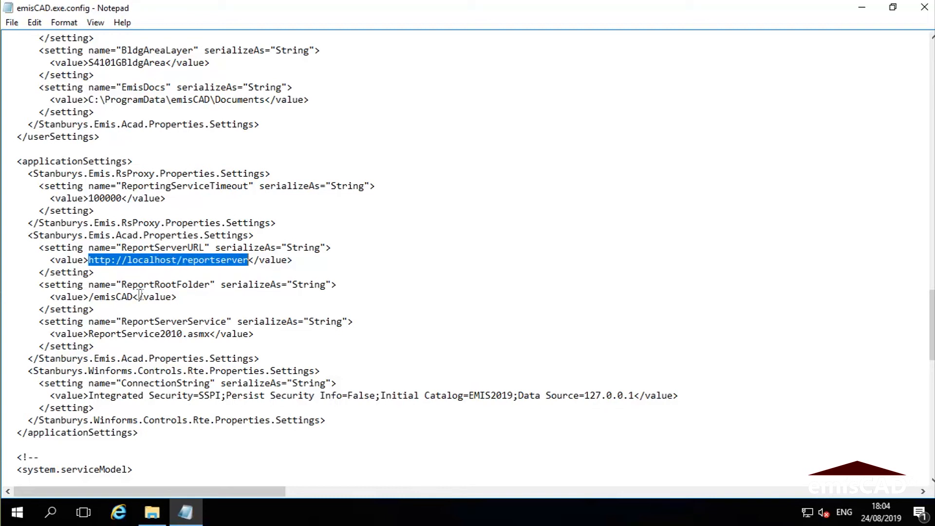
drag(122, 285, 212, 284)
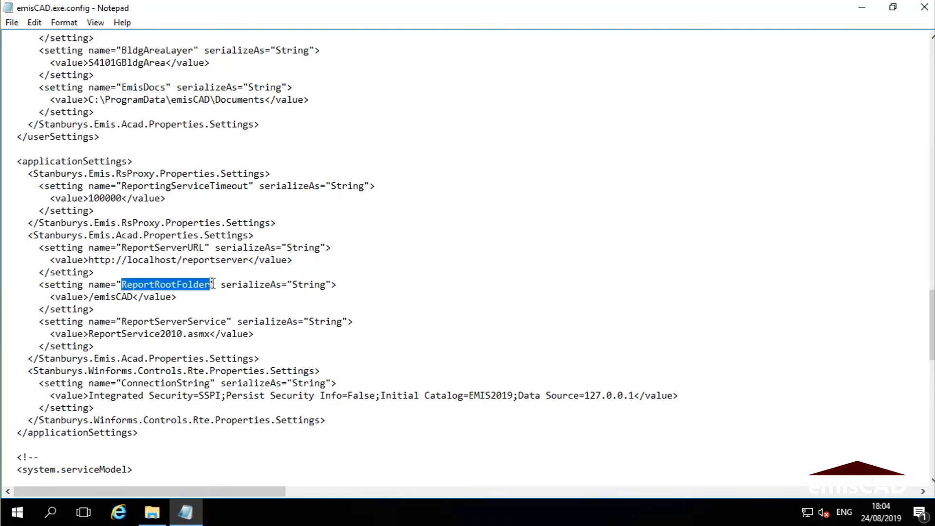
drag(89, 296, 134, 292)
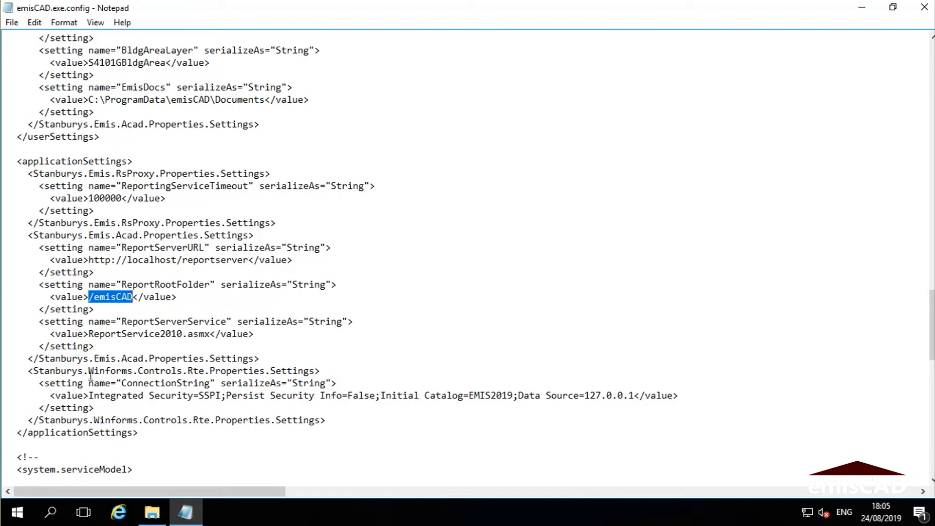
- Highlight the Stanburys.Winforms.Controls.Rte ConnectionString setting and its Initial Catalog=EMIS2019 part
drag(5, 373, 6, 419)
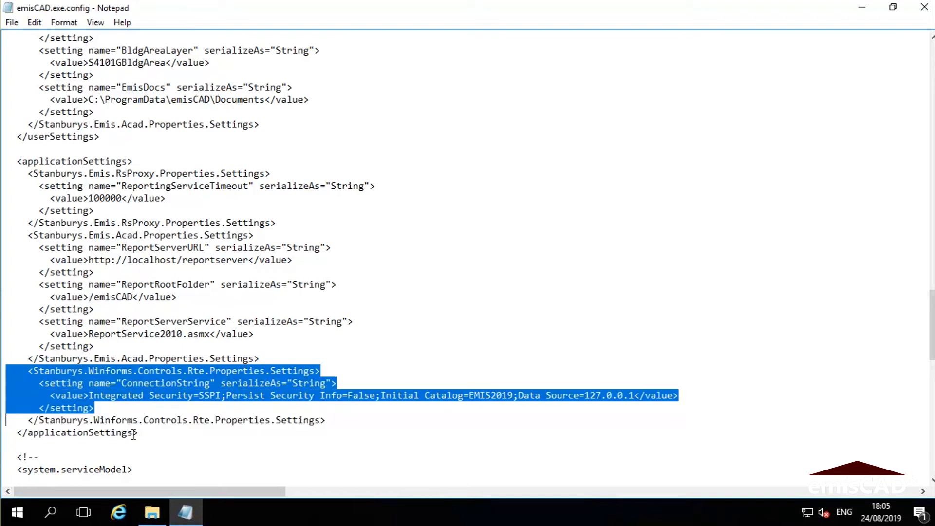
click(457, 400)
drag(383, 395, 513, 396)
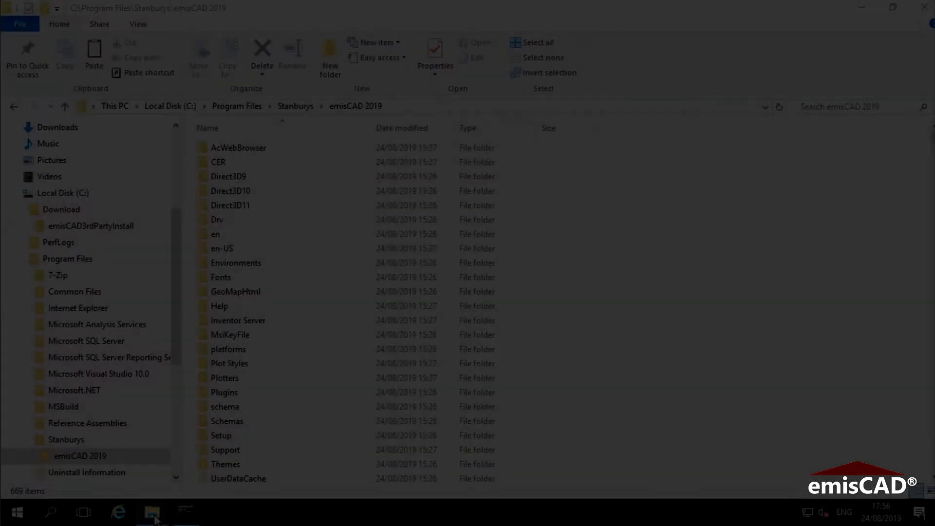
- Copy emiscadlv.xml from C:\Download into C:\Program Files\Stanburys\emisCAD 2019 and close that folder window
mouse_move(152, 512)
click(101, 472)
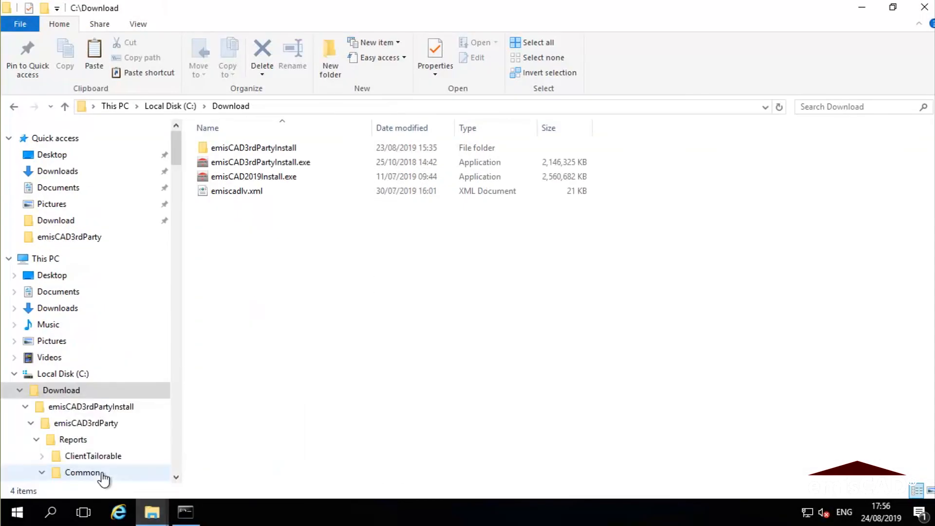
click(249, 193)
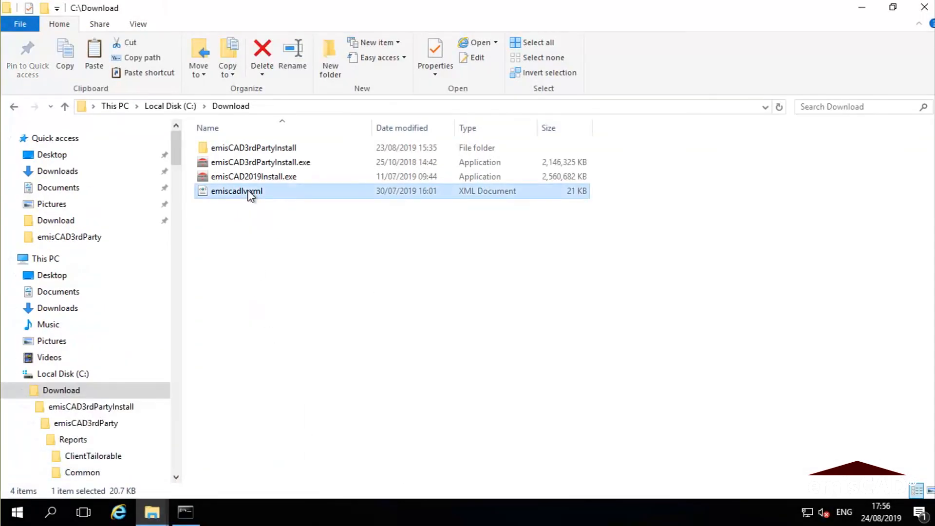
right_click(251, 194)
click(285, 331)
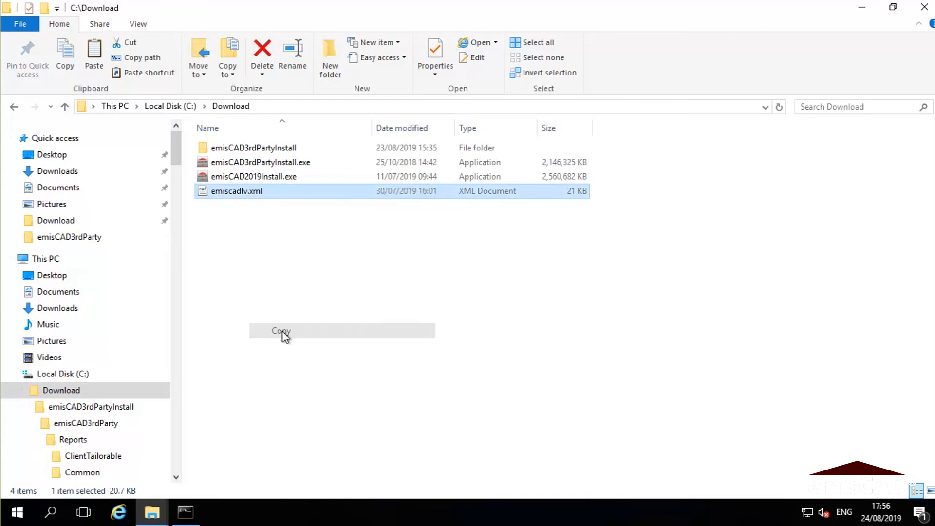
click(152, 512)
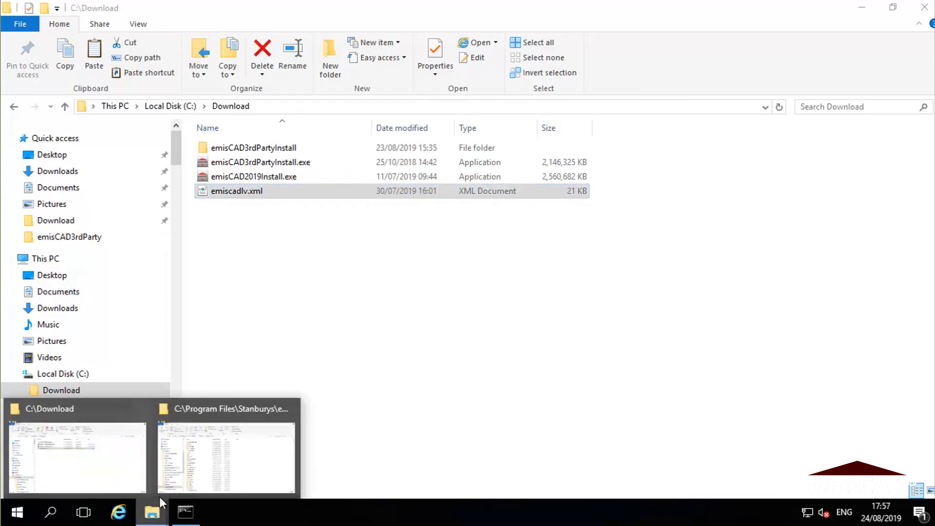
click(241, 458)
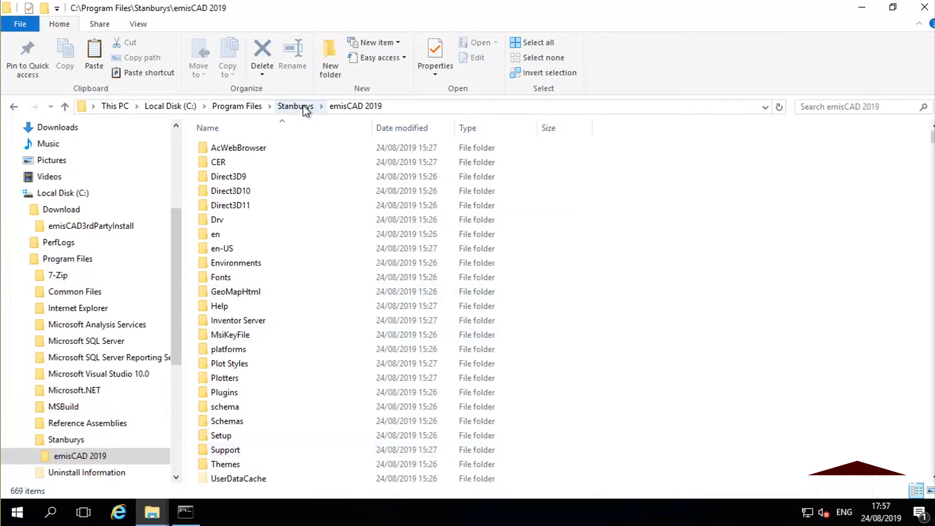
right_click(617, 387)
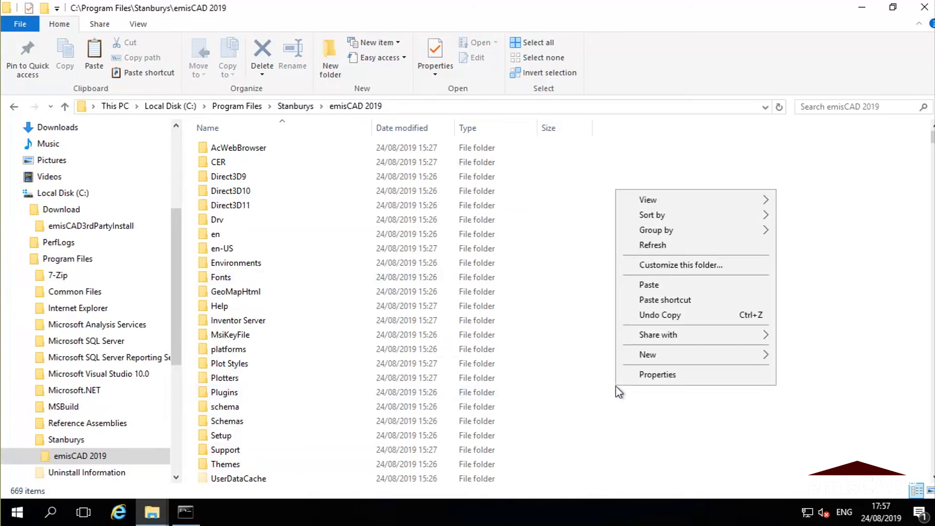
click(670, 284)
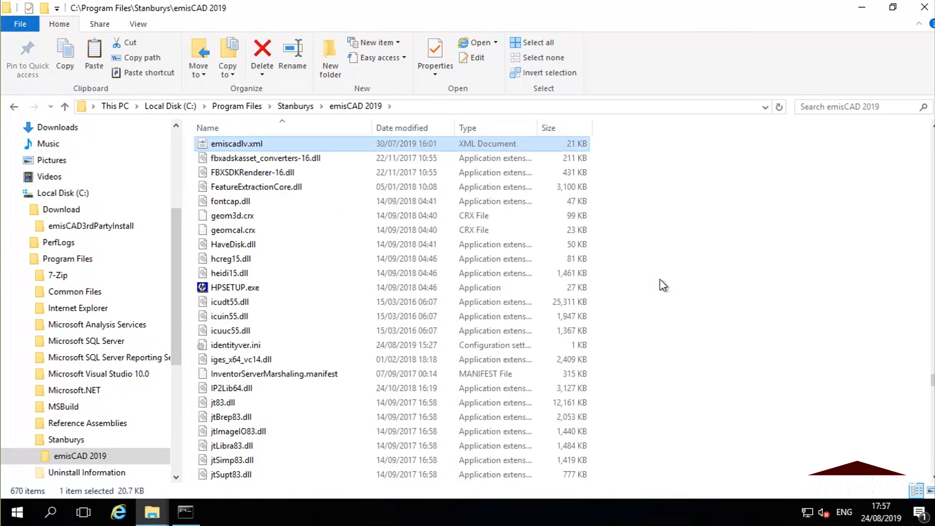
click(928, 9)
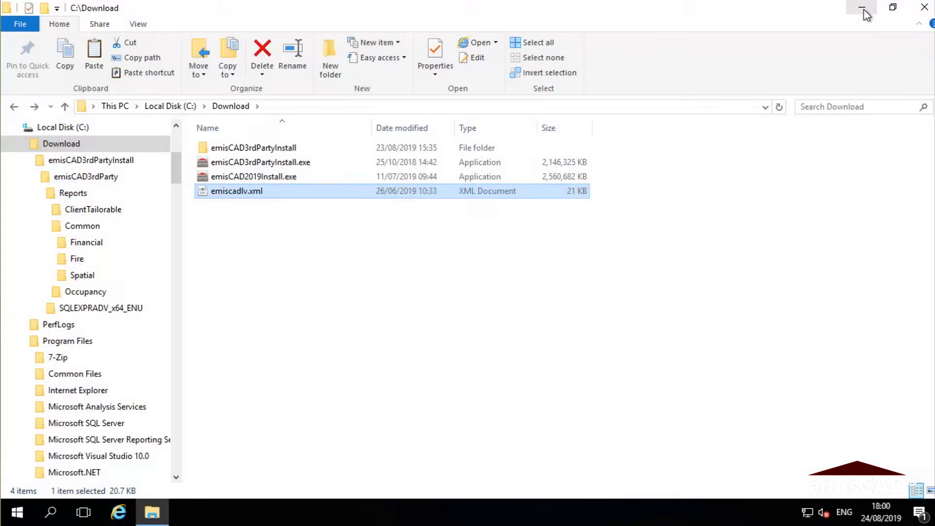
- Minimize the Download folder window, launch emisCAD 2019 from the desktop, and choose to evaluate it
click(860, 11)
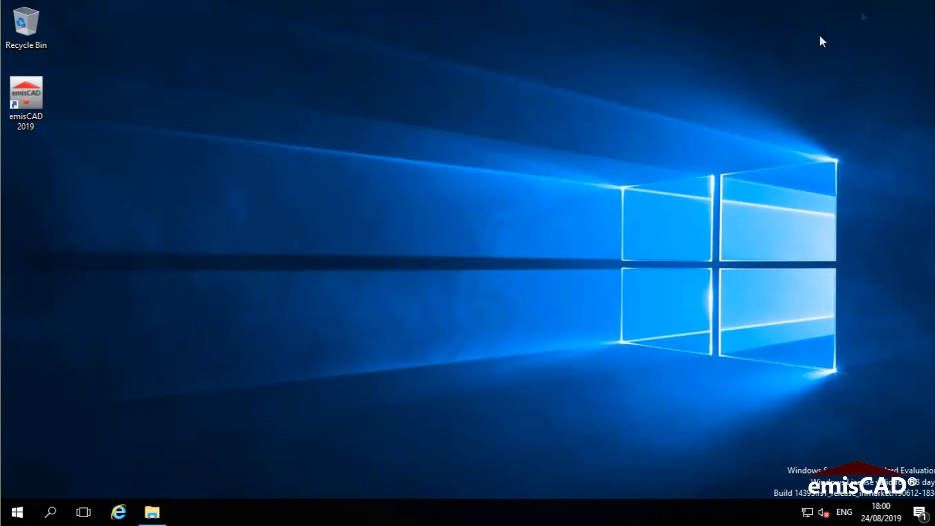
right_click(27, 103)
click(75, 161)
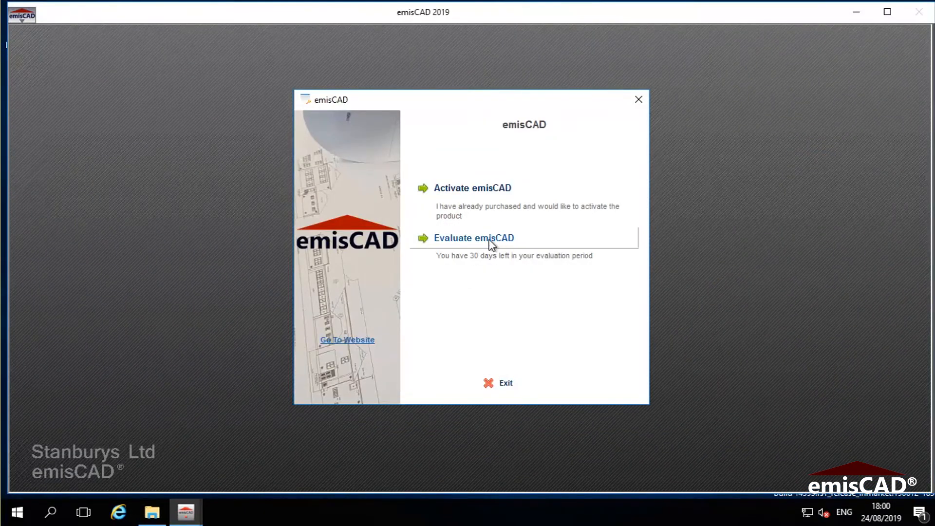
click(492, 245)
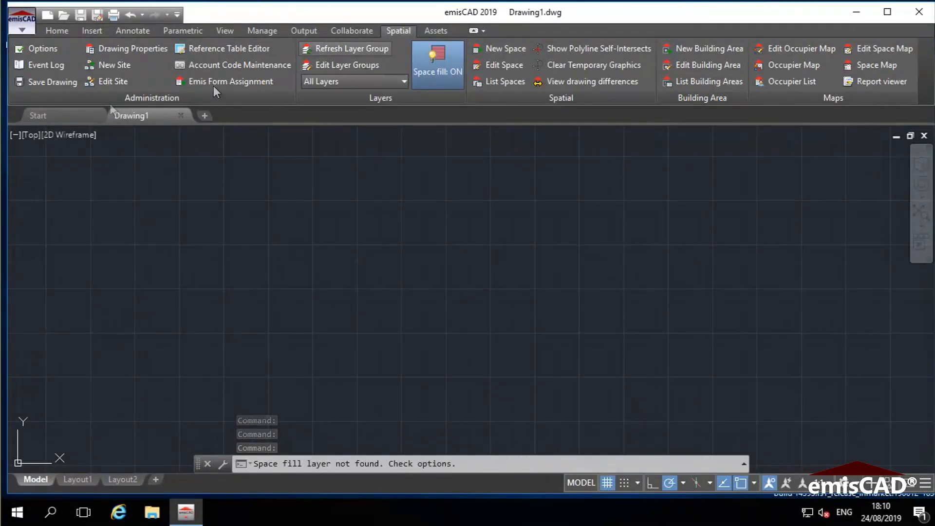
- Add C:\ProgramData\emisCAD\HatchPatterns to the Support File Search Path in the emisCAD options and apply the change
click(41, 46)
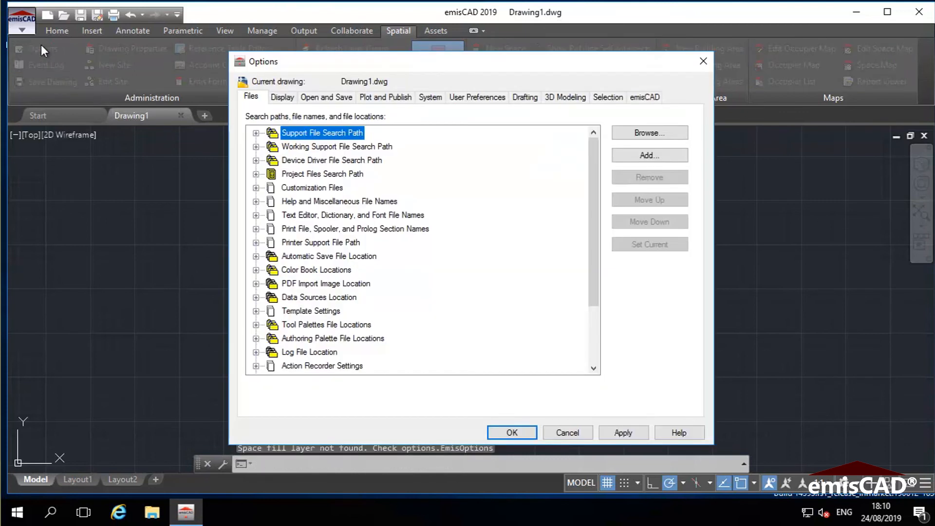
click(255, 133)
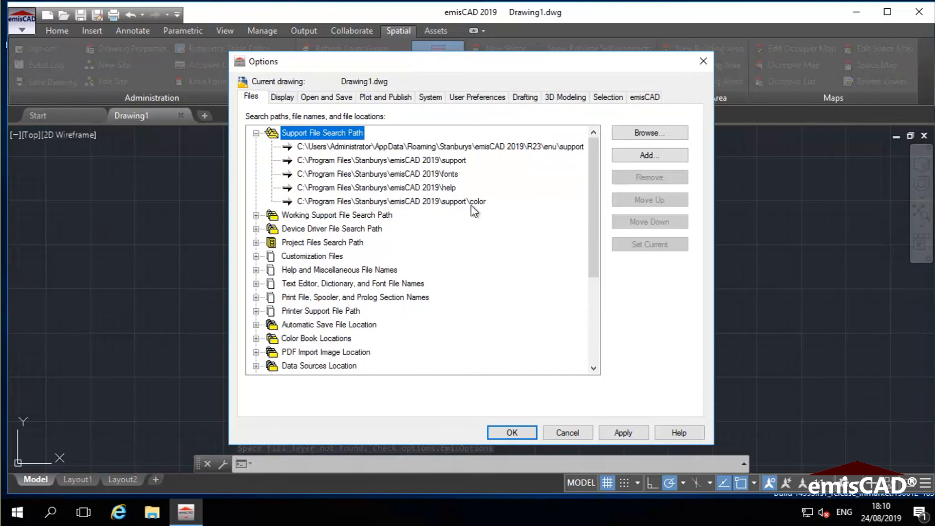
click(647, 156)
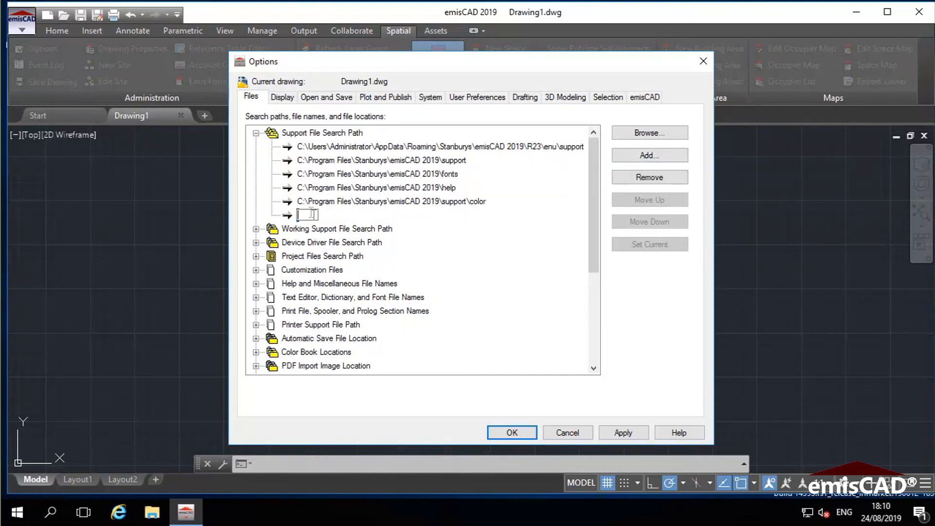
click(665, 133)
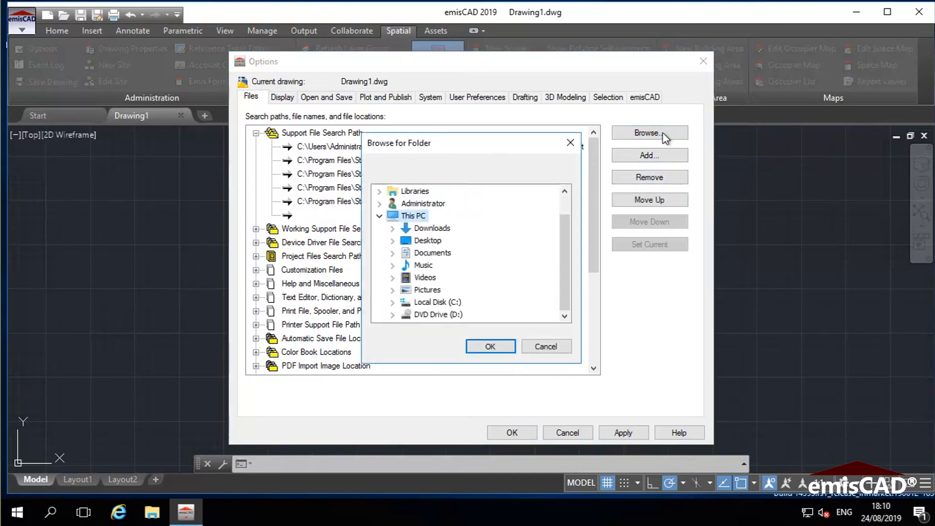
click(392, 302)
click(407, 291)
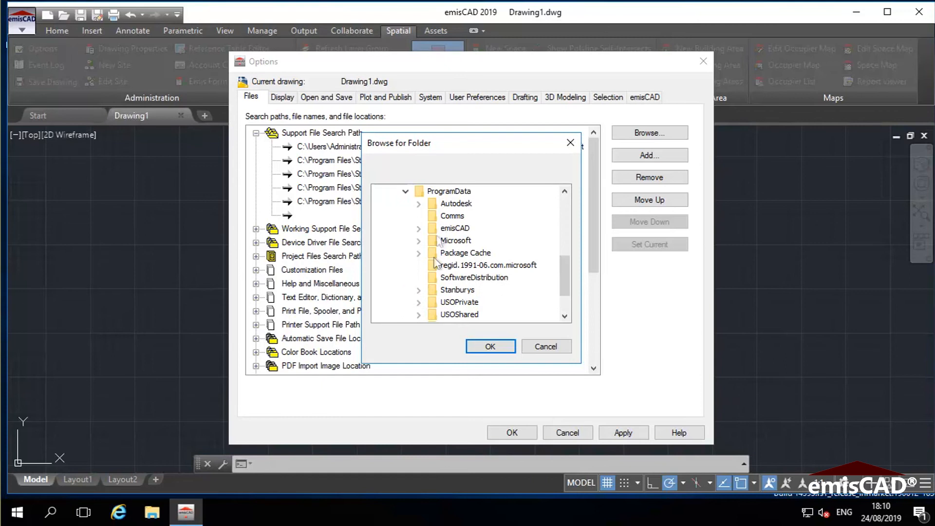
click(420, 233)
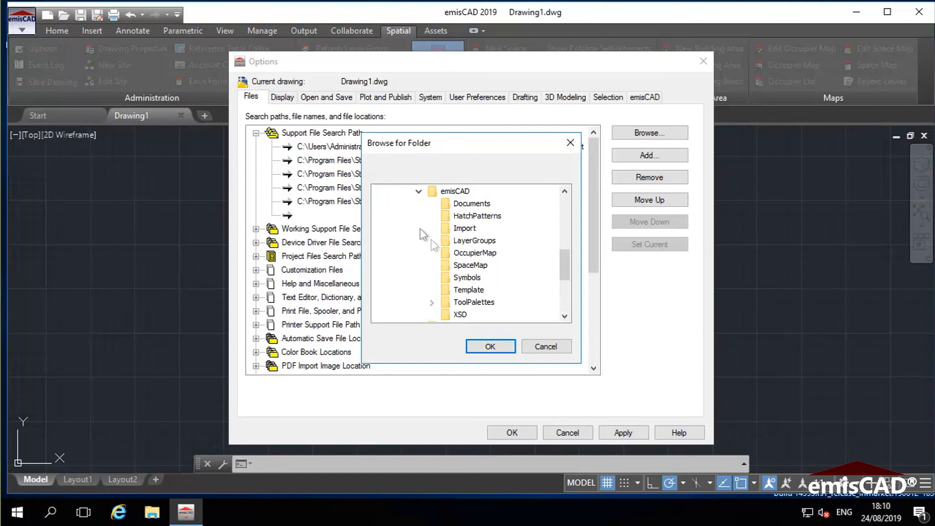
click(480, 216)
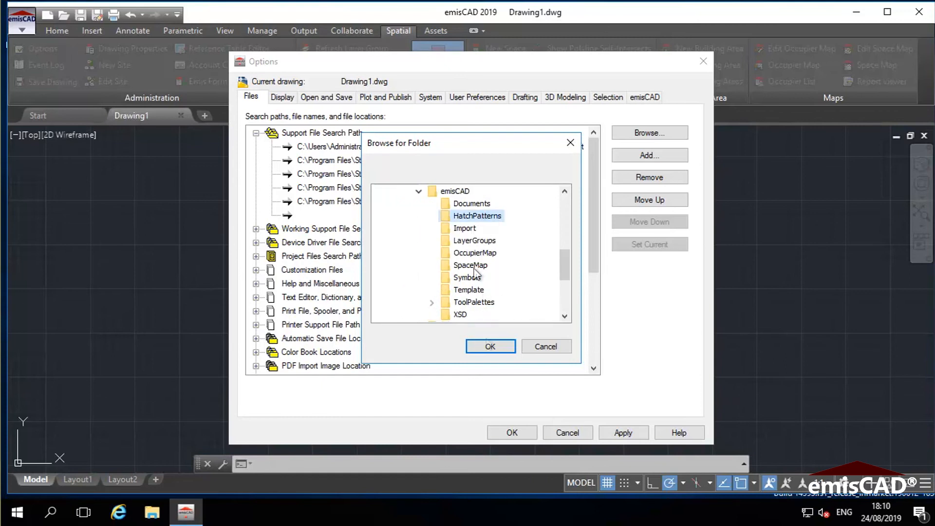
click(492, 346)
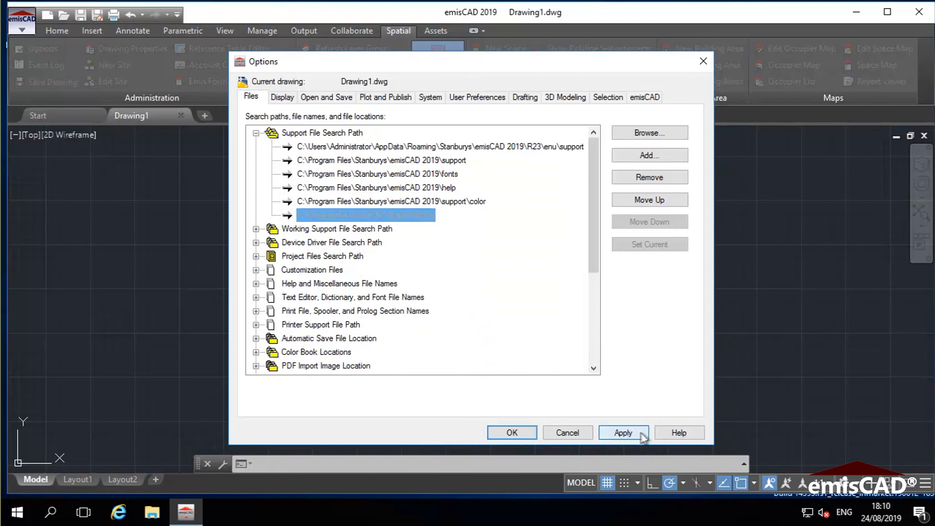
click(623, 432)
click(593, 296)
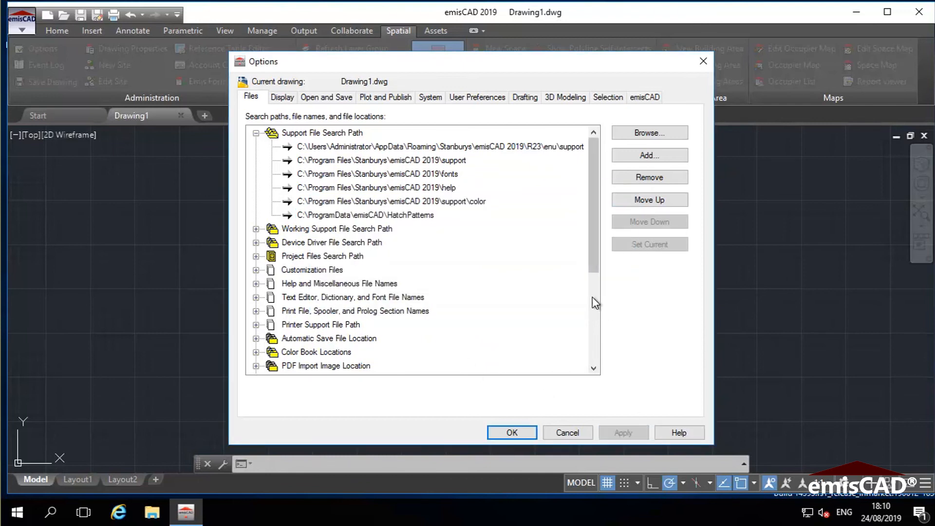
- Examine the emisCAD-specific options, checking the C:\ProgramData\emisCAD folder paths for form, layer group and space map definitions
click(643, 97)
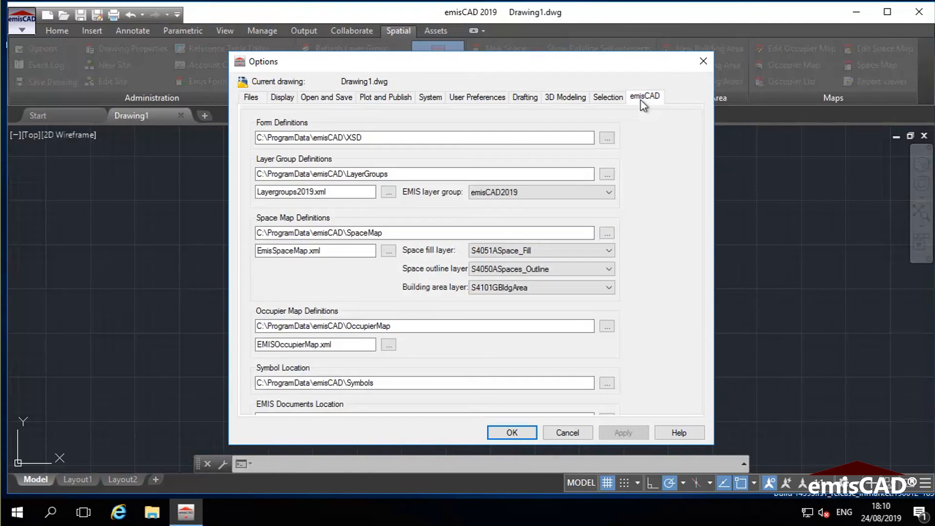
drag(469, 52, 465, 3)
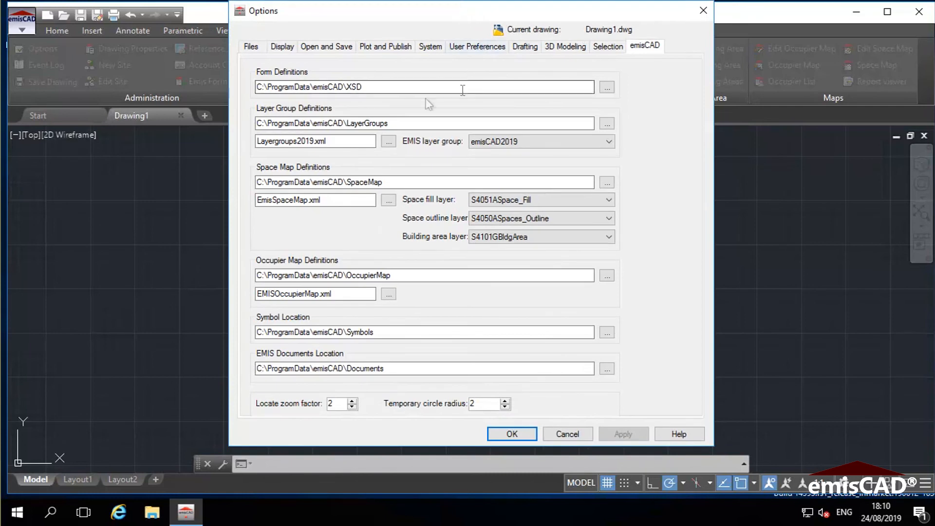
mouse_move(258, 88)
drag(258, 88, 345, 87)
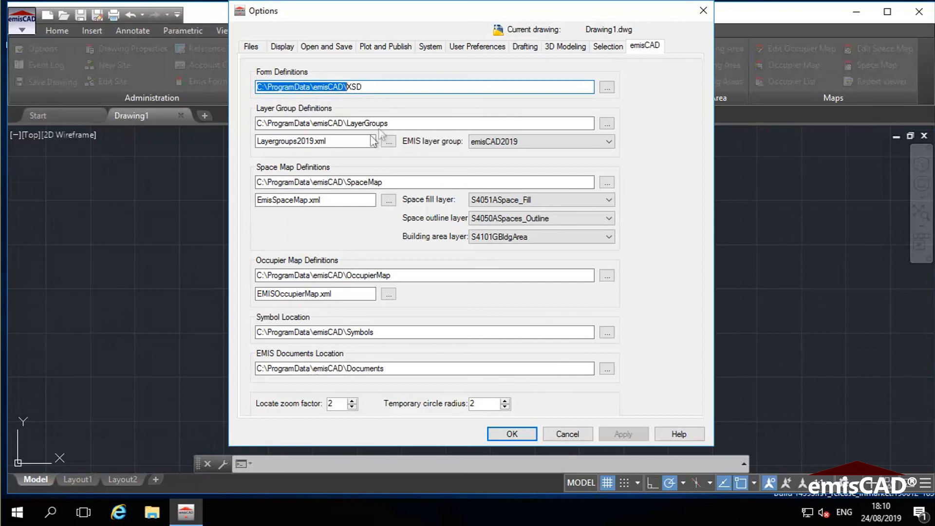
mouse_move(390, 122)
click(382, 87)
click(394, 124)
click(387, 182)
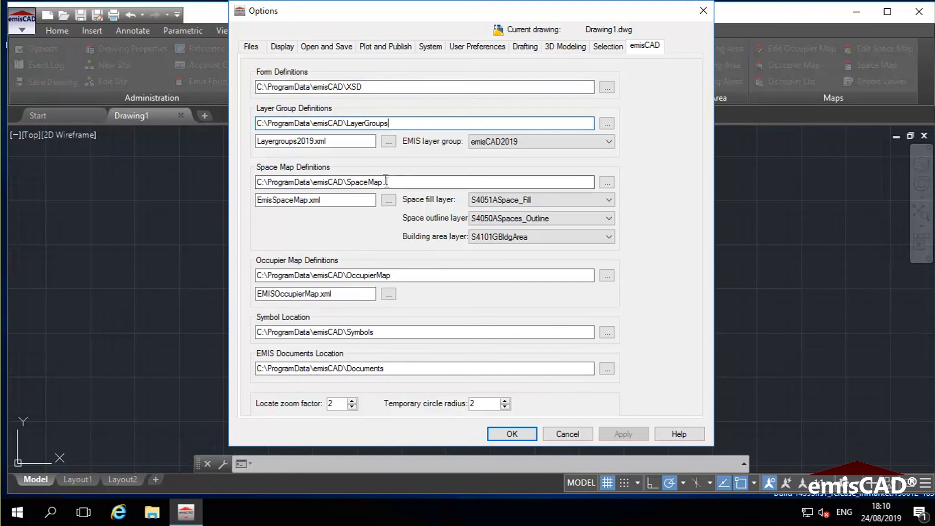
- Browse to C:\ProgramData\emisCAD in File Explorer and locate the LayerGroups, SpaceMap and XSD folders
click(146, 519)
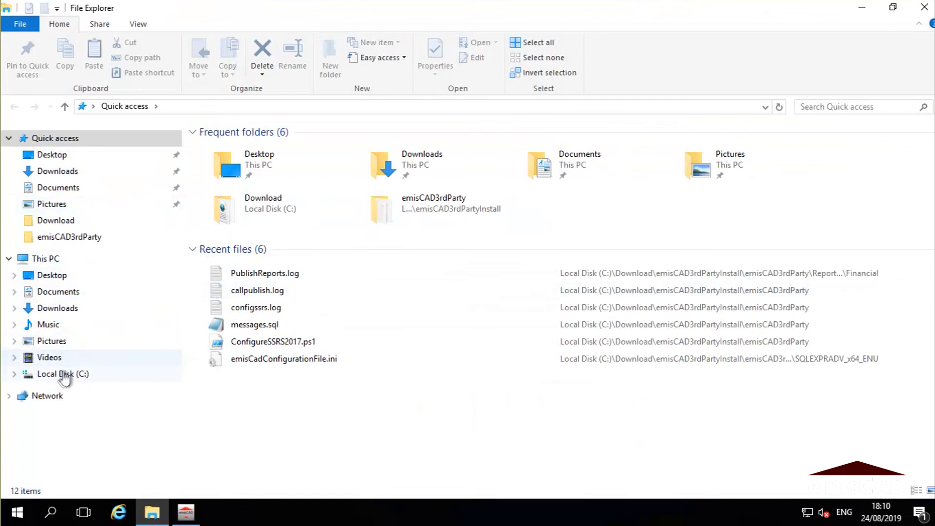
click(62, 373)
double_click(243, 206)
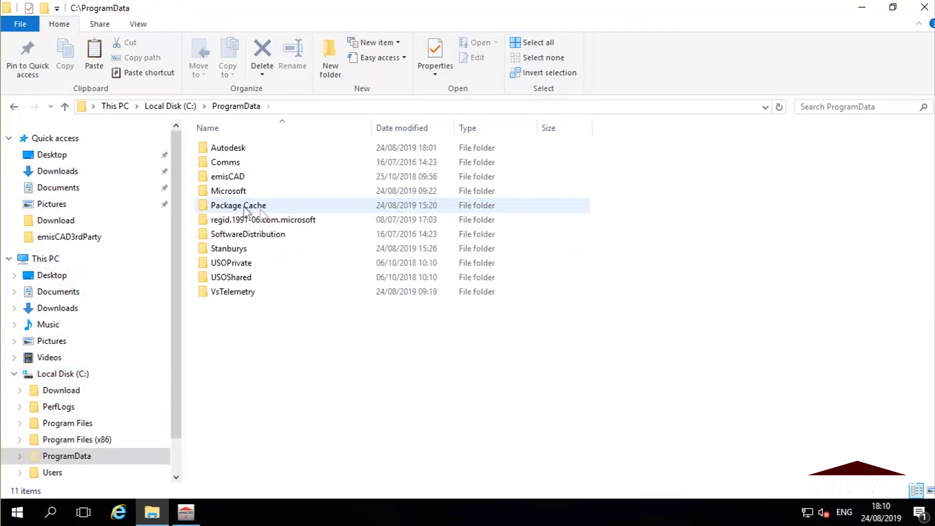
double_click(235, 177)
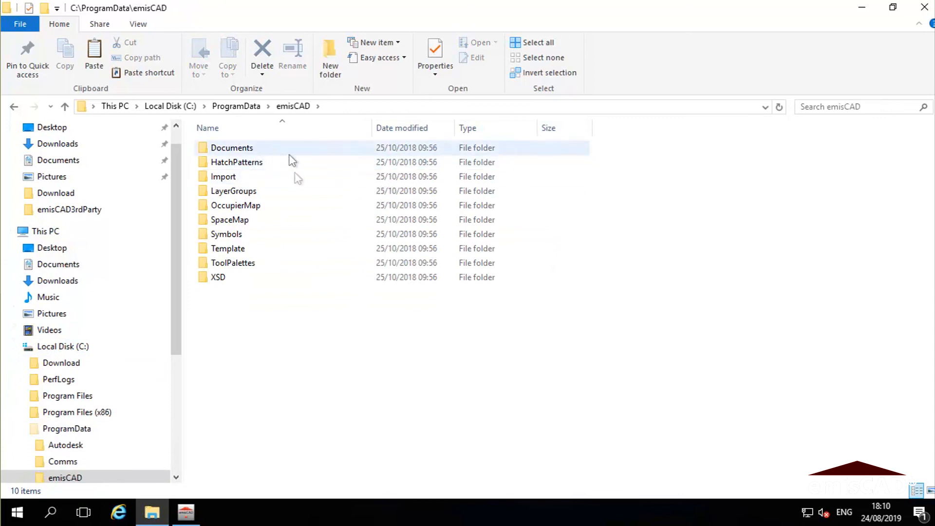
click(242, 191)
click(237, 219)
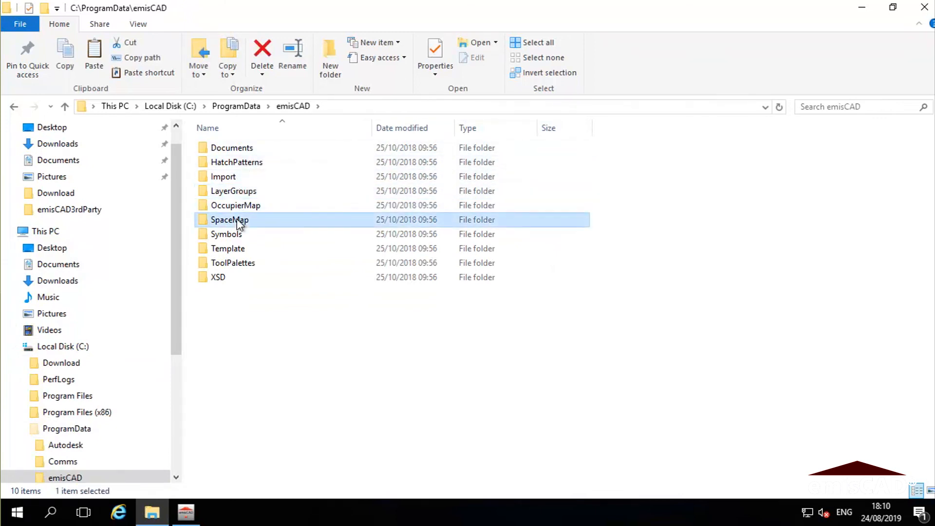
click(218, 278)
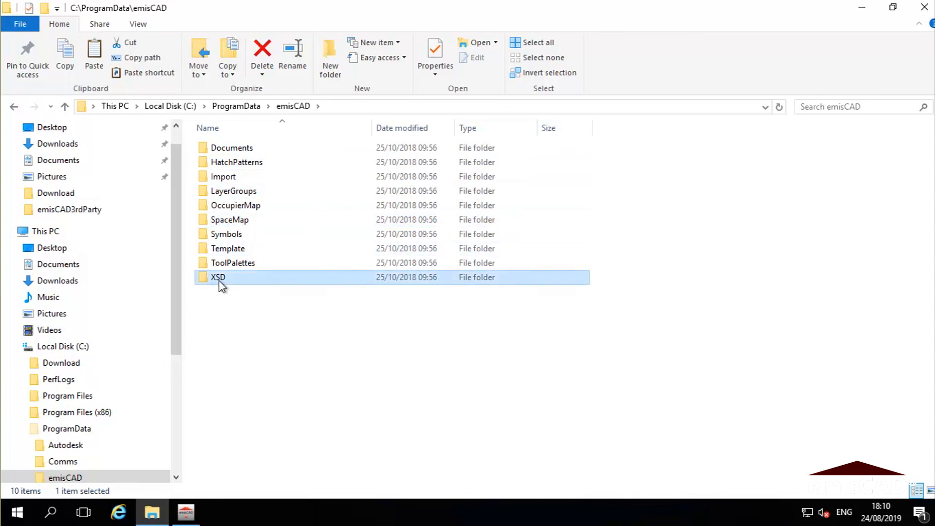
click(301, 328)
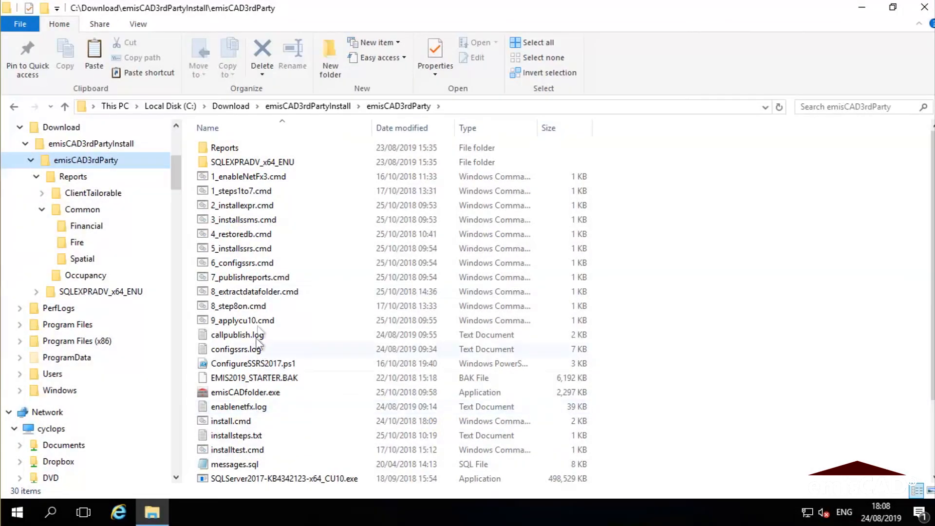
- Open 8_extractdatafolder.cmd from the emisCAD3rdParty folder for editing and copy the path %localappdata%\Stanburys\emisCAD 2019\R23\enu\Template\
click(257, 294)
right_click(257, 295)
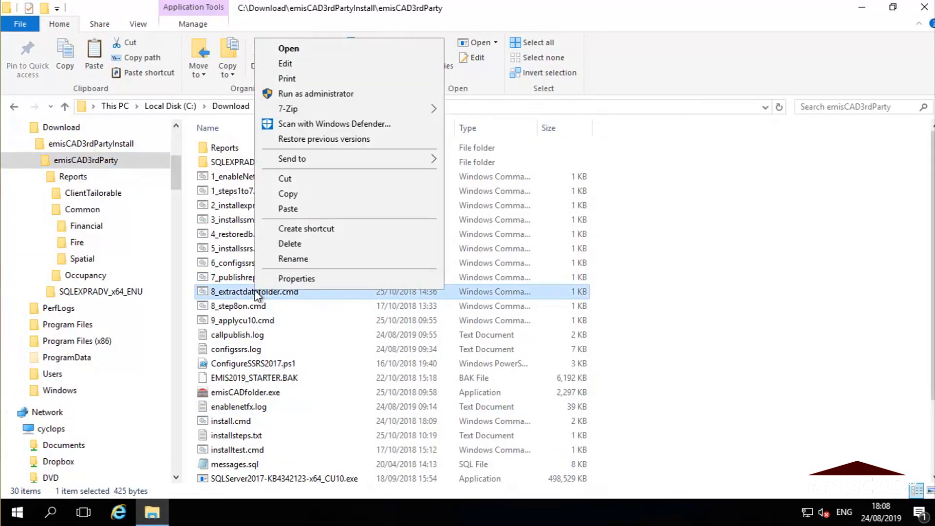
click(314, 63)
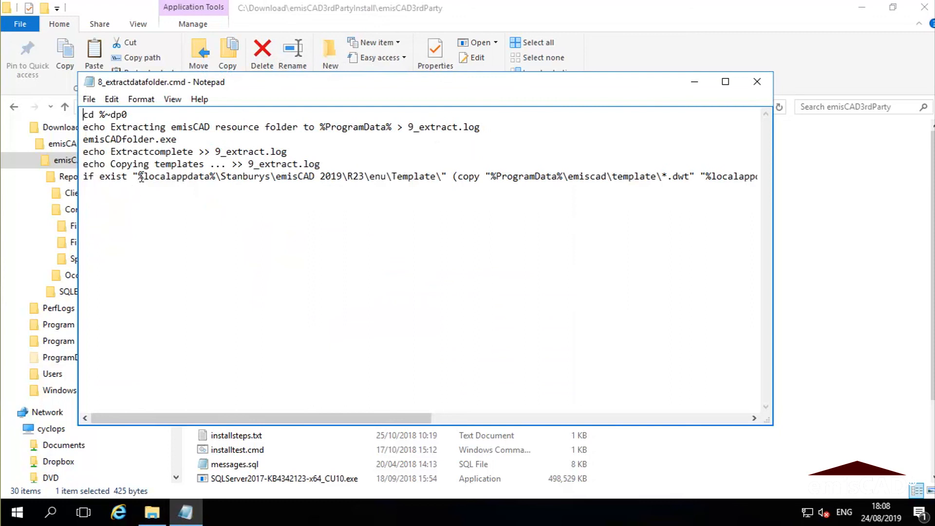
drag(138, 176, 431, 176)
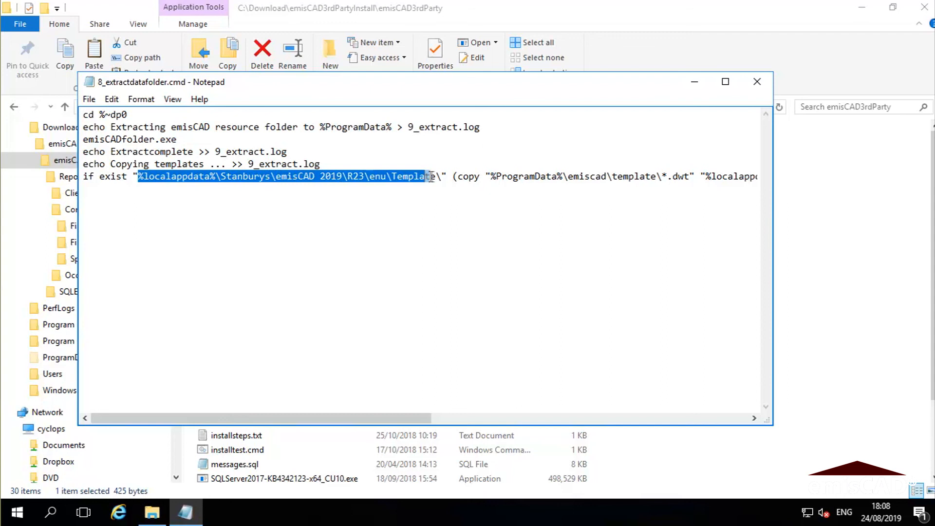
right_click(433, 176)
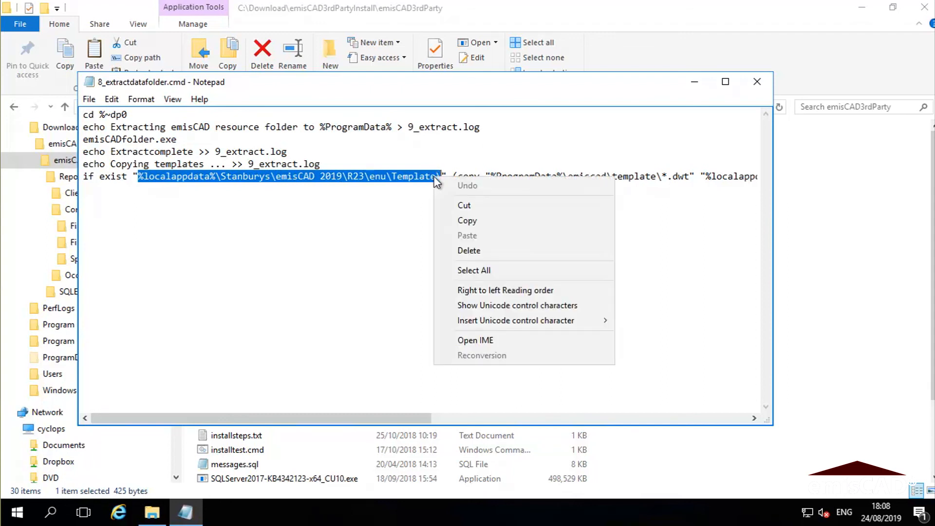
click(469, 221)
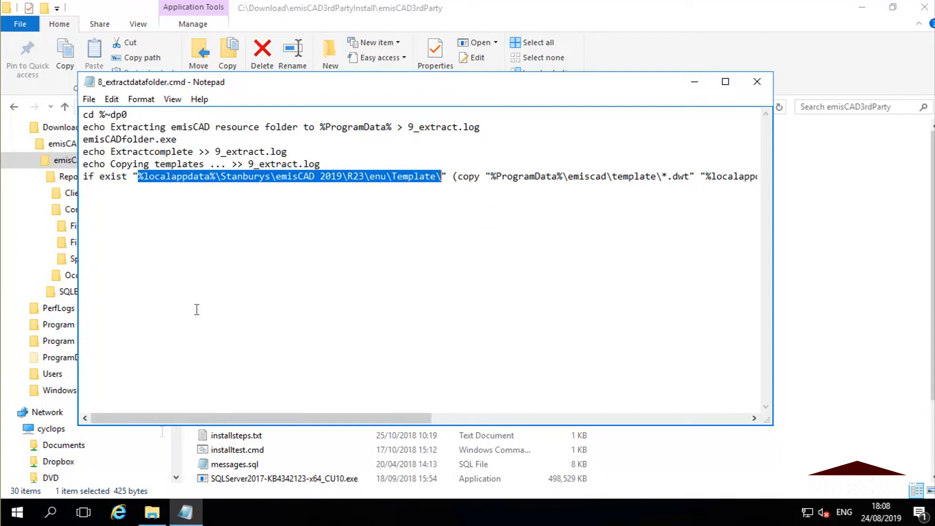
- Open the copied path %localappdata%\Stanburys\emisCAD 2019\R23\enu\Template\ in a new File Explorer window
right_click(152, 512)
click(121, 436)
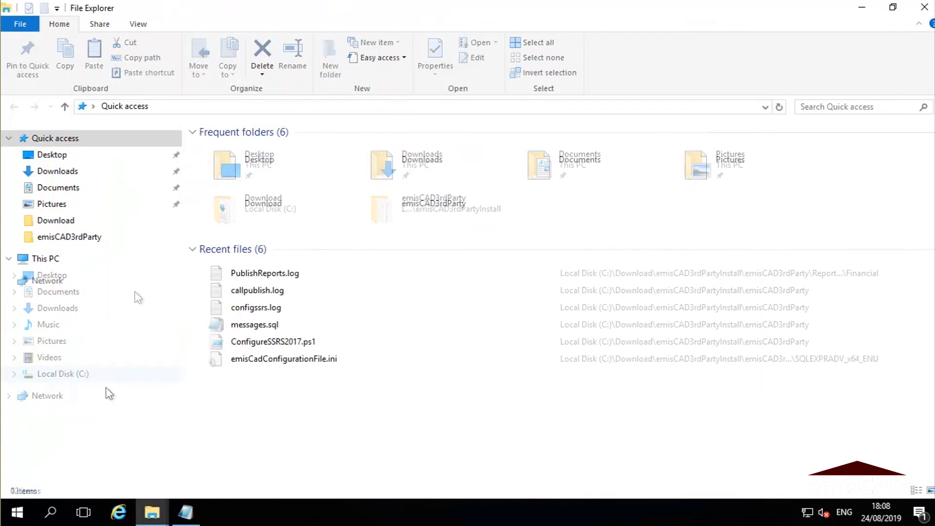
click(183, 107)
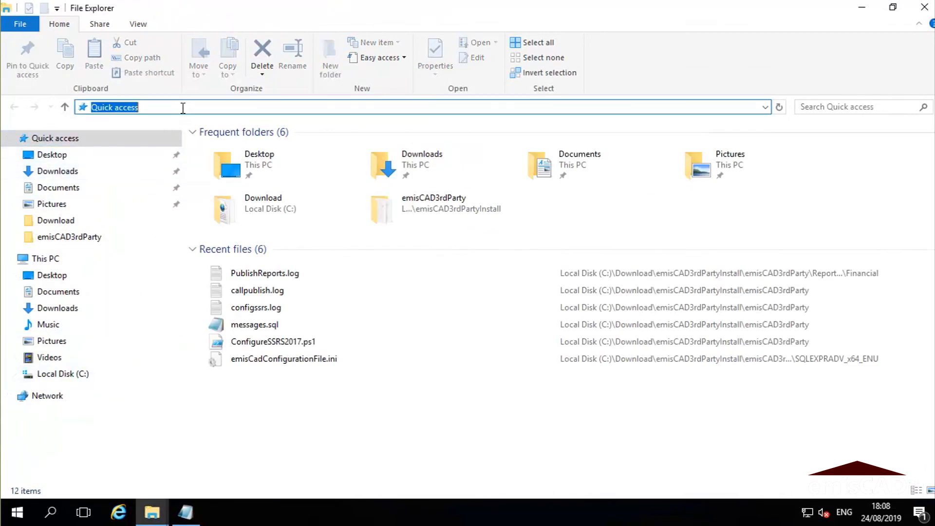
key(ctrl+v)
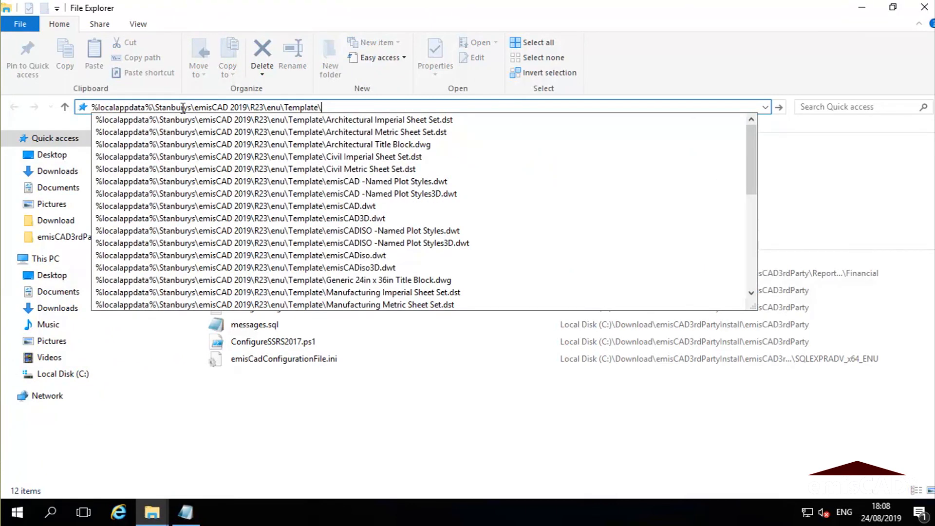
key(Return)
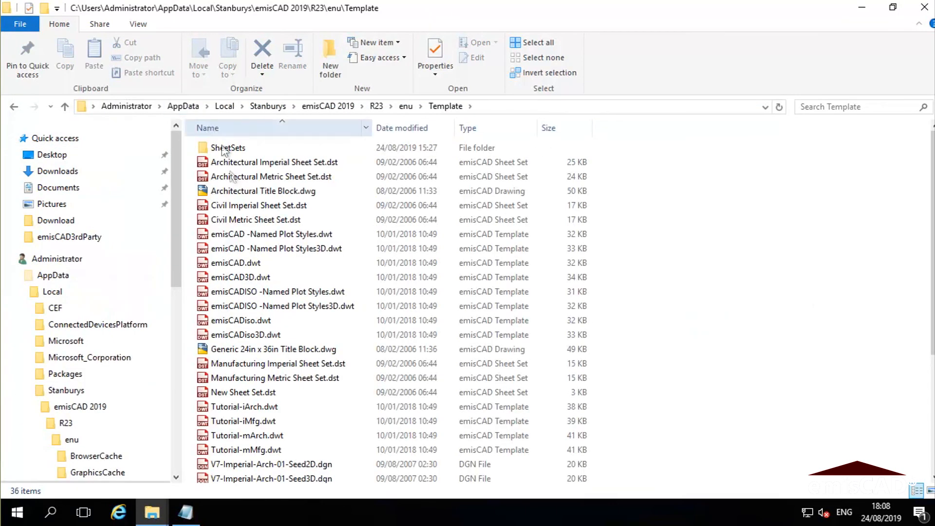
- Switch to the File Explorer window showing emisCAD3rdParty and browse to C:\ProgramData\emisCAD\Template
mouse_move(162, 515)
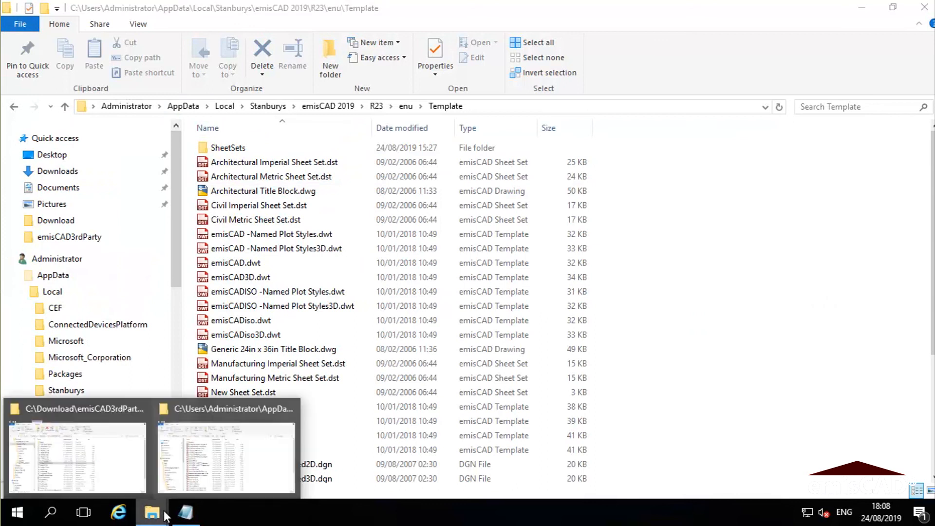
click(84, 466)
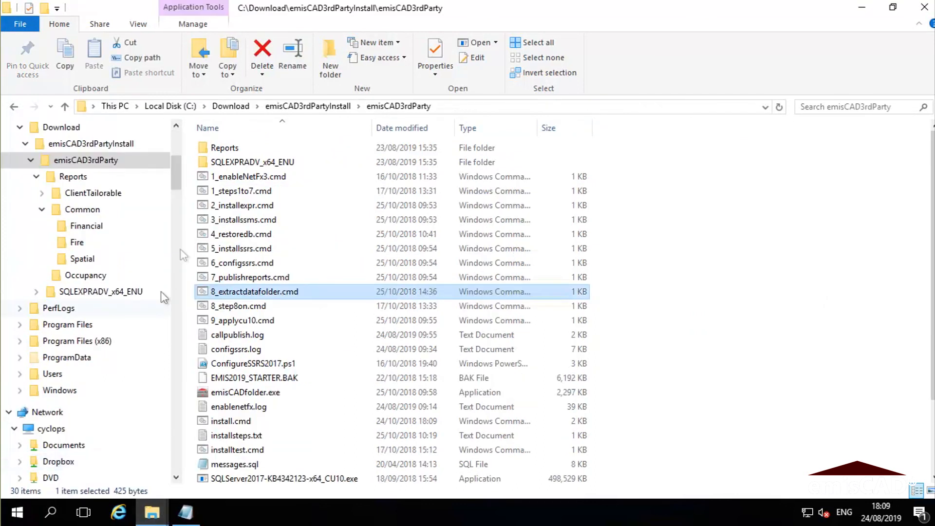
scroll(123, 201, up, 5)
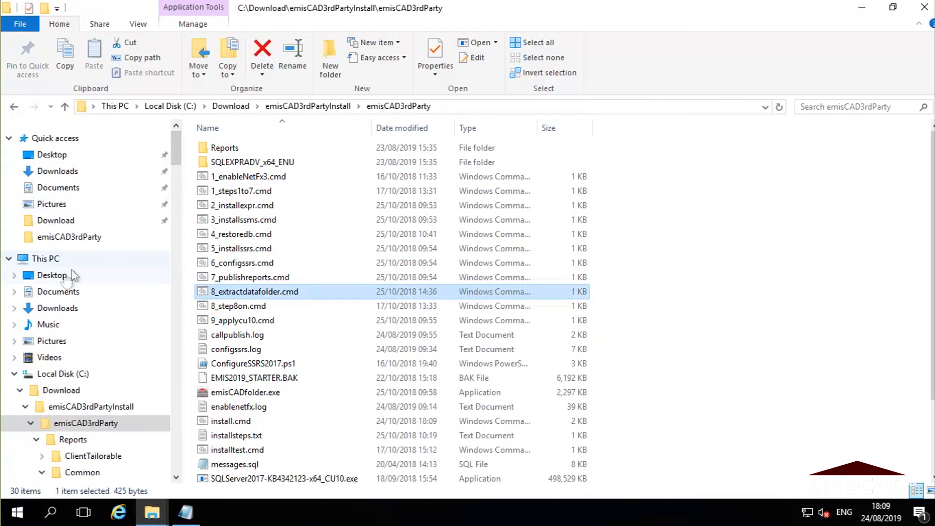
click(64, 374)
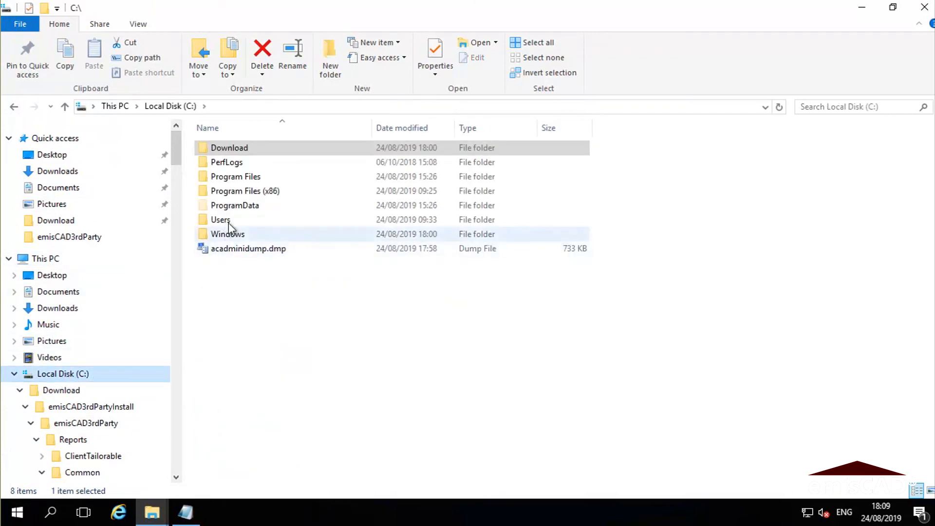
double_click(238, 205)
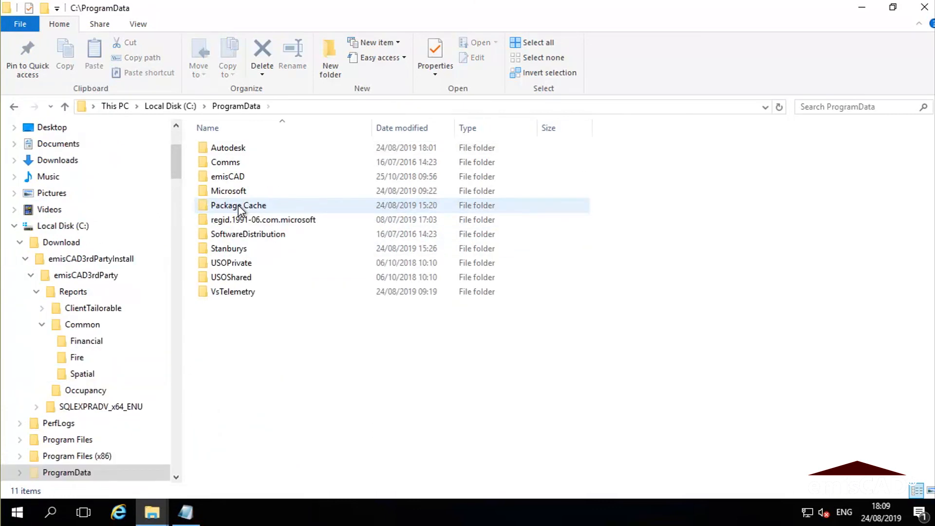
double_click(235, 175)
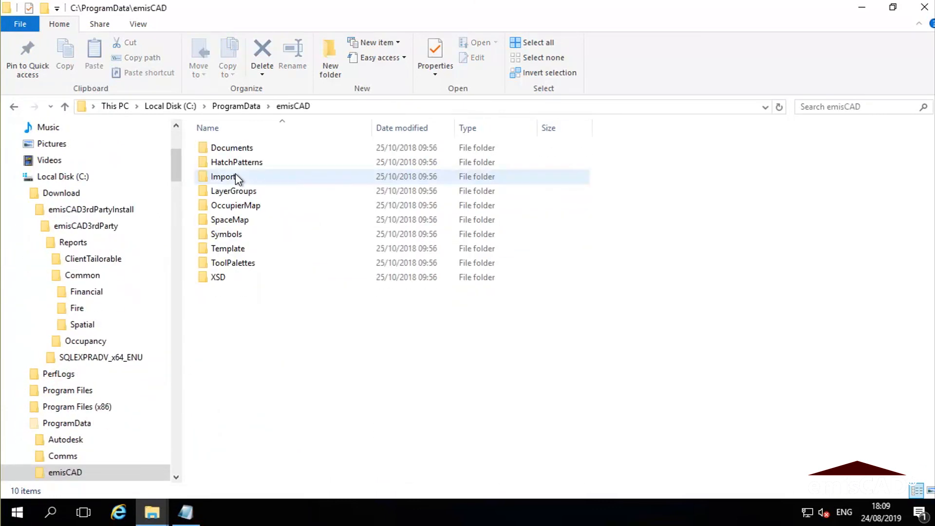
double_click(229, 249)
- Copy emisCADisoWithLayers.dwt and emisCADwithLayers.dwt into the local Stanburys\emisCAD 2019\R23\enu\Template folder
drag(288, 185, 249, 148)
right_click(268, 148)
click(306, 247)
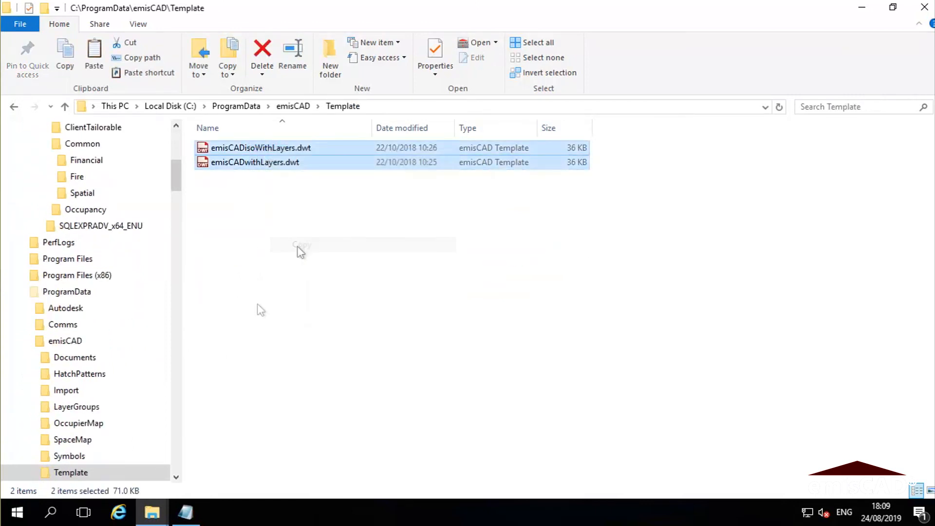
click(144, 517)
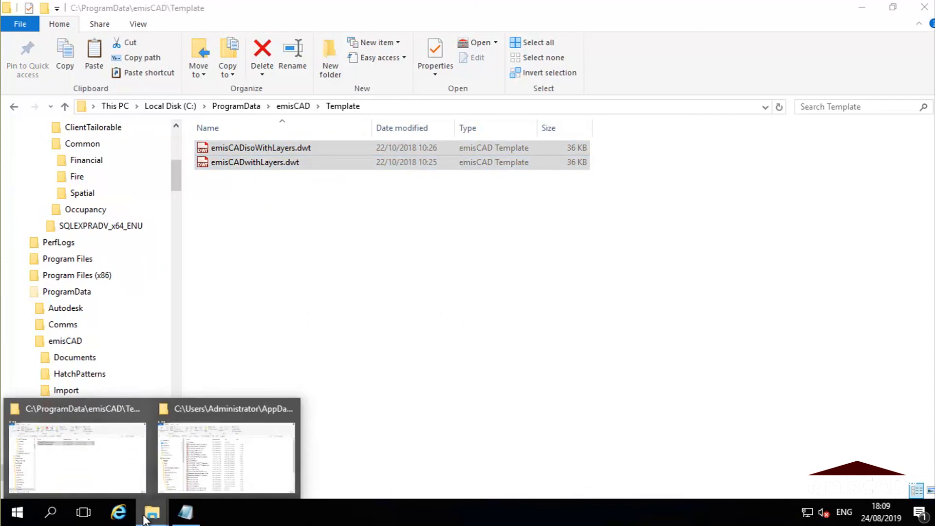
click(205, 463)
right_click(698, 361)
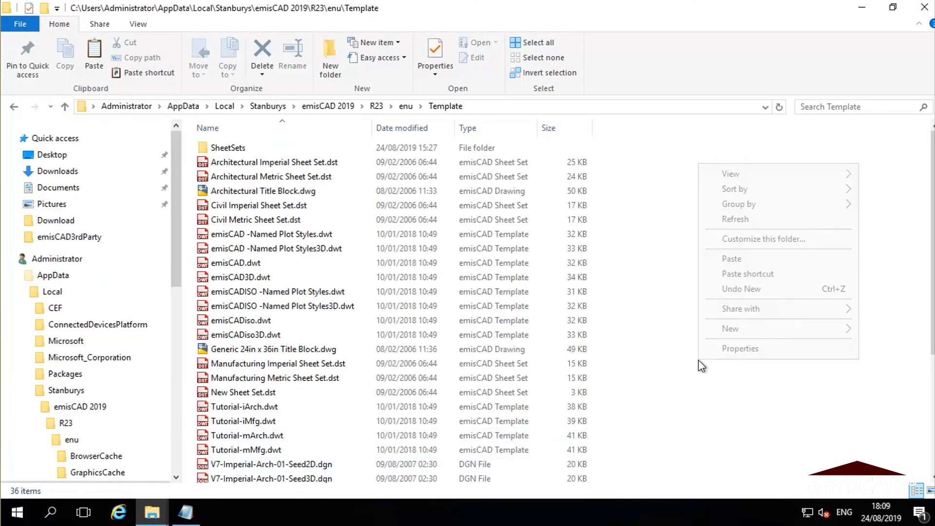
click(741, 259)
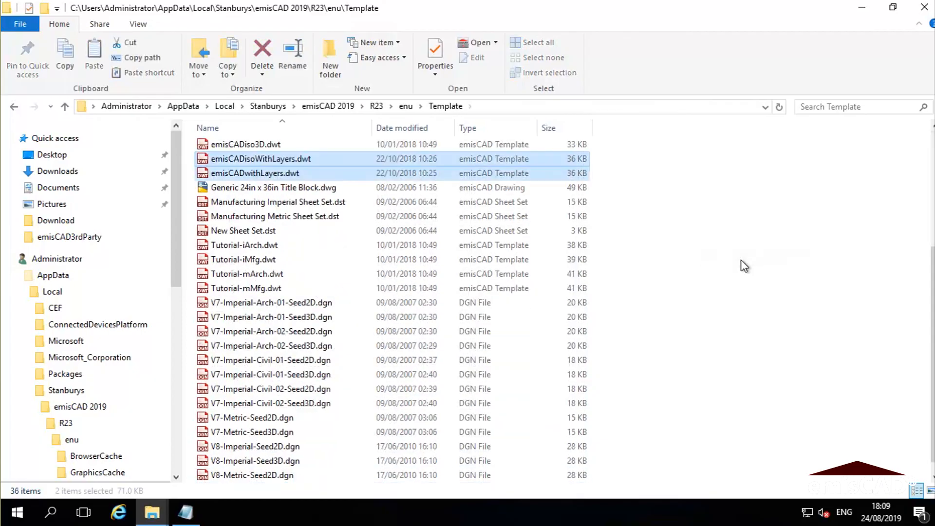